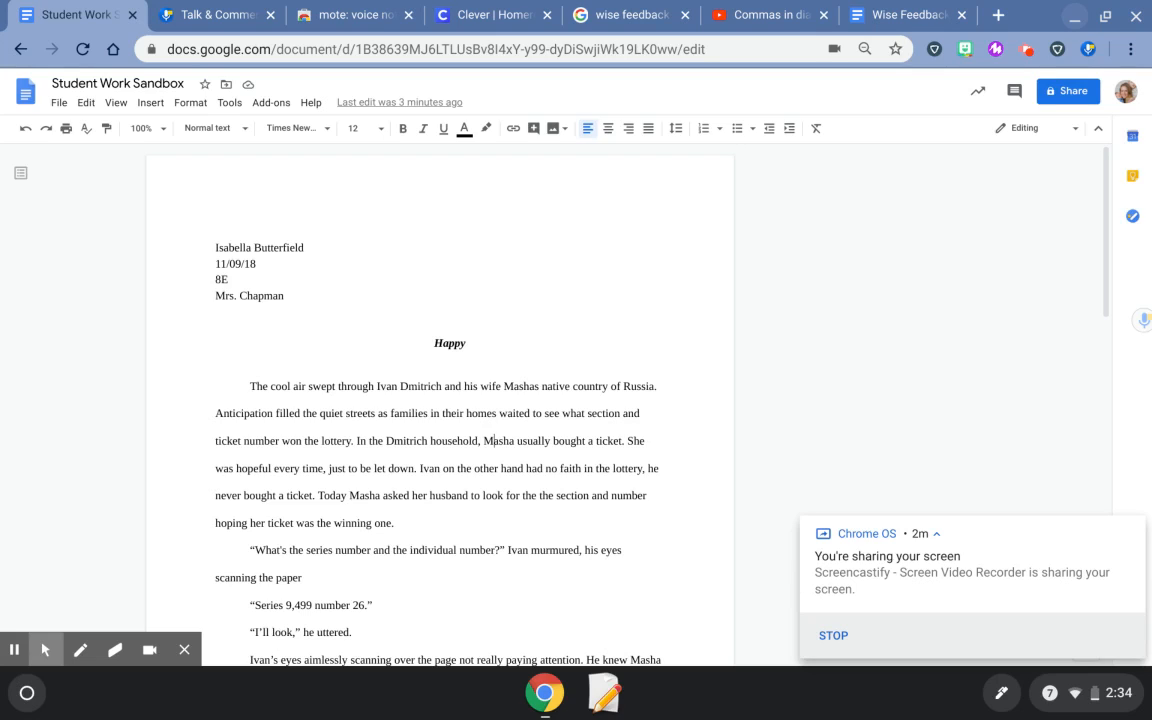
# Step: Switch to the Wise Feedback Banner Template document and copy the banner drawing under My Sample
pyautogui.click(880, 14)
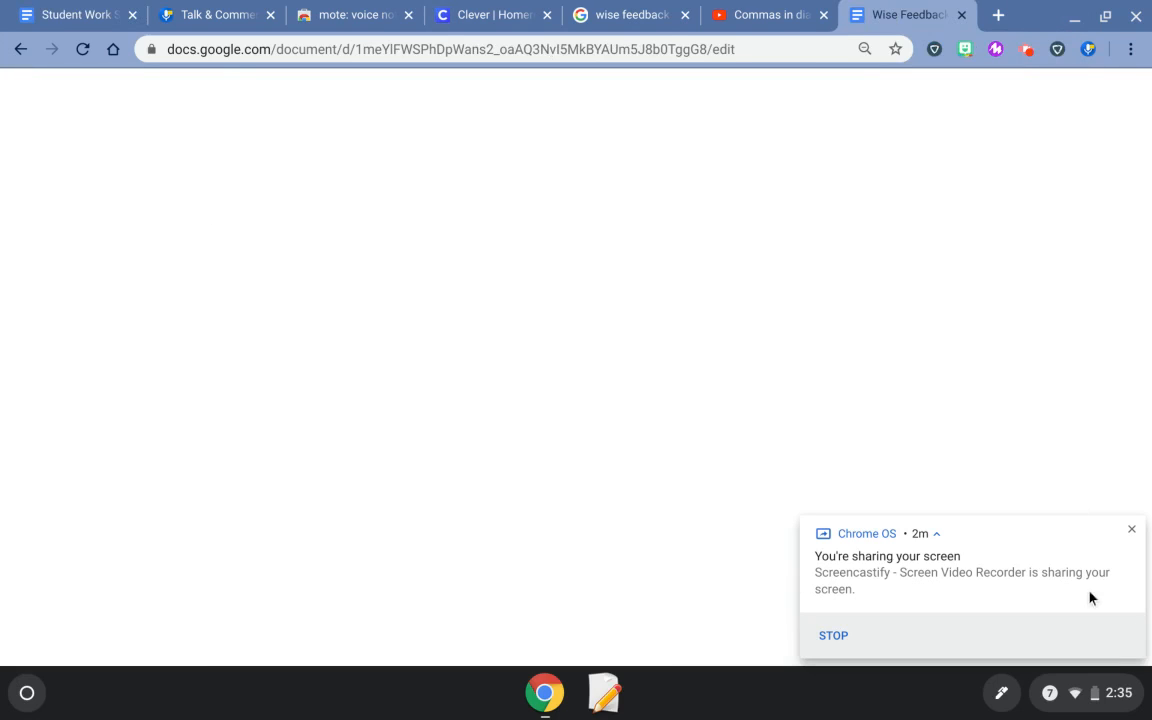
pyautogui.click(1131, 529)
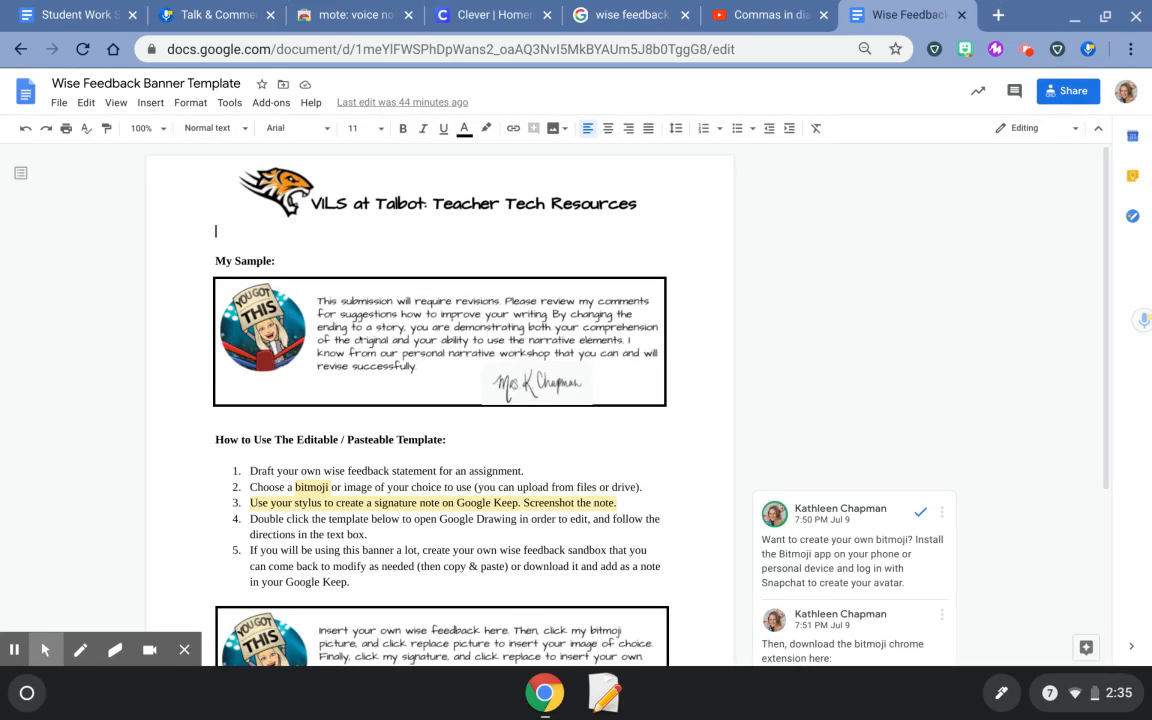
pyautogui.click(370, 339)
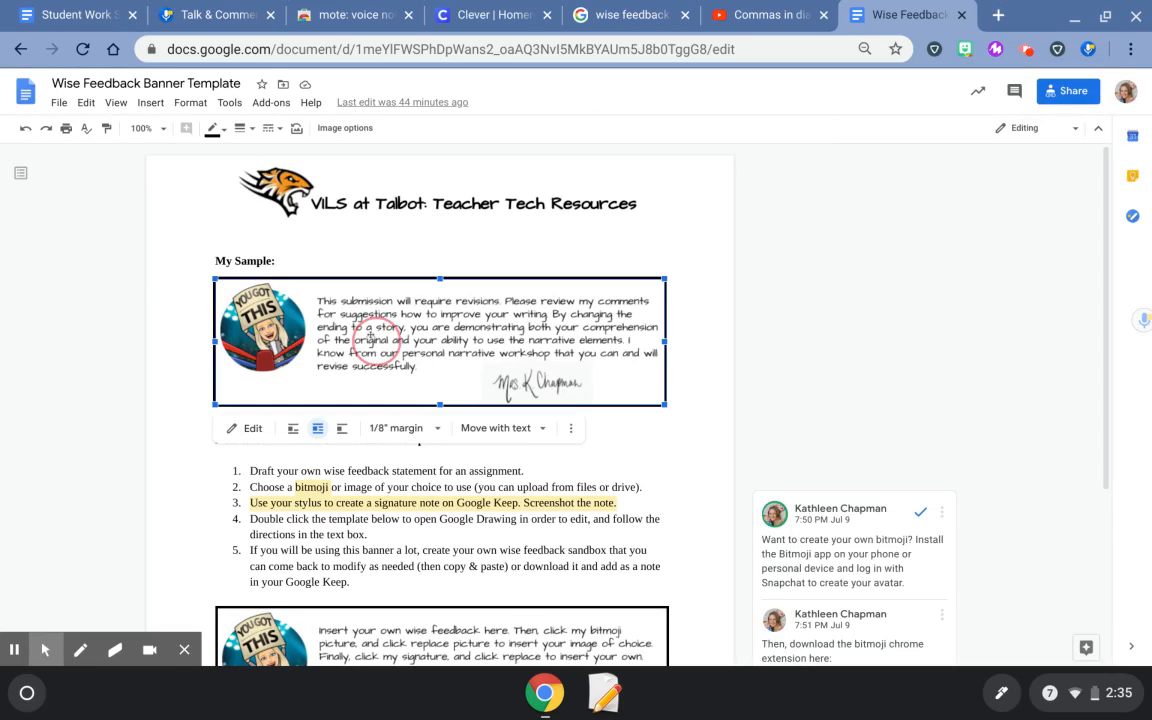
pyautogui.rightClick(374, 344)
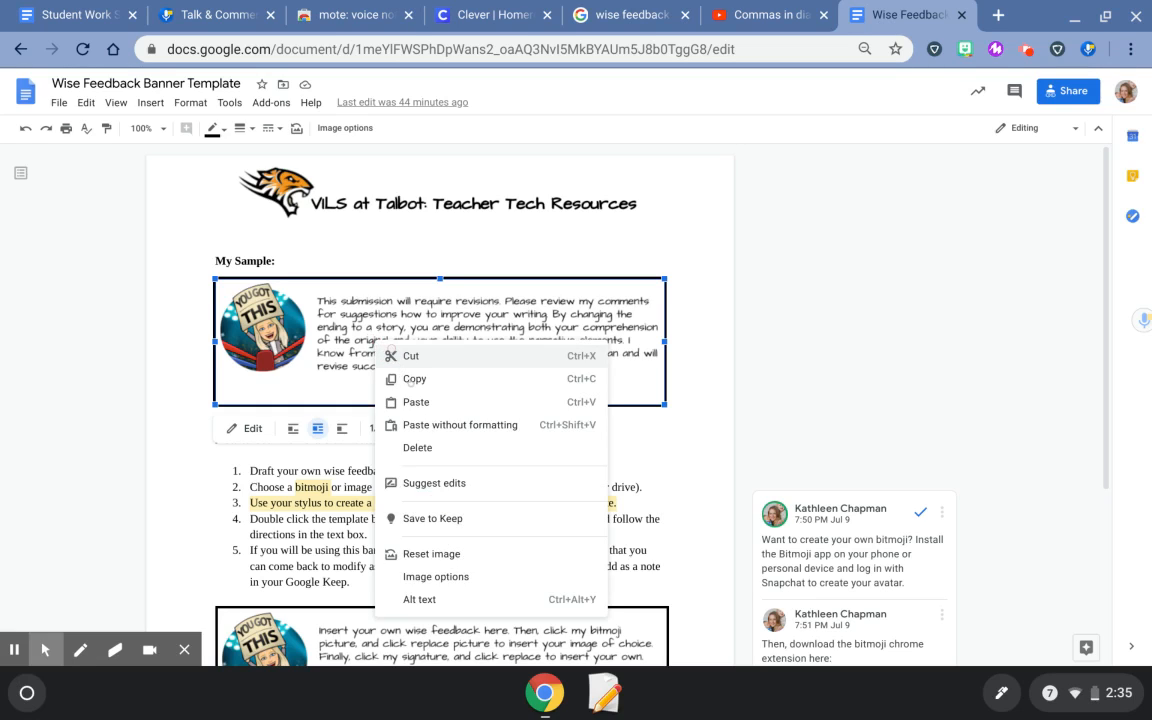
pyautogui.click(412, 381)
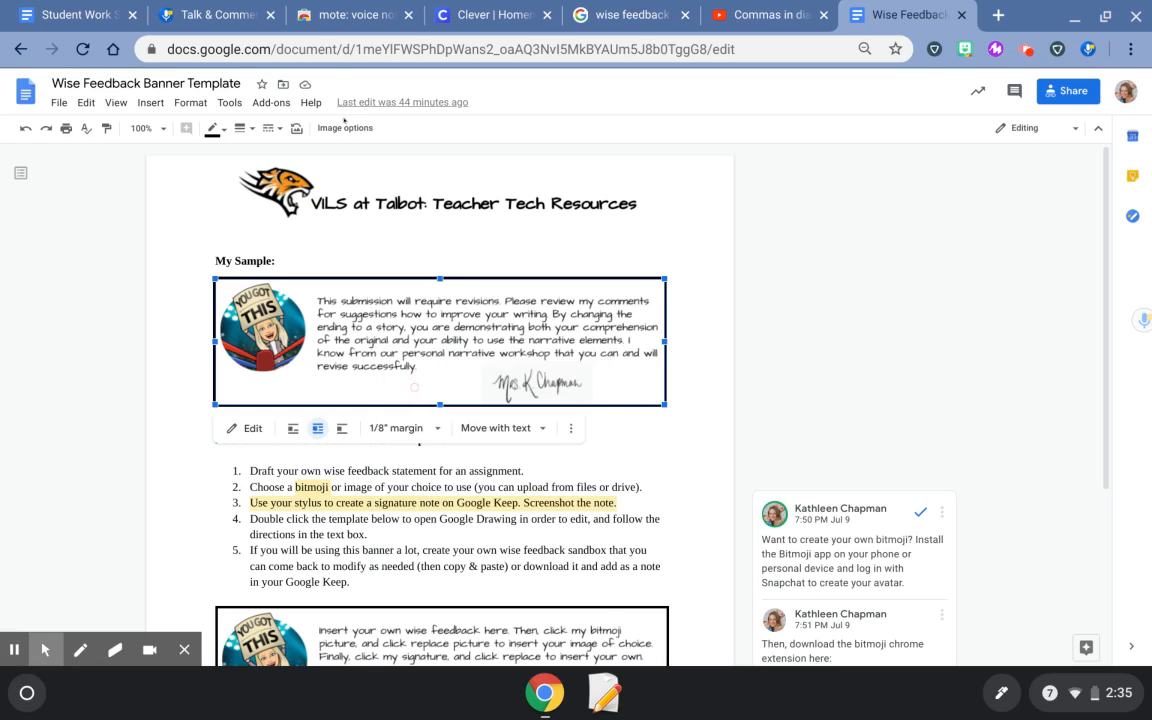
# Step: Insert a page header in the Student Work Sandbox document and paste the copied feedback banner into it
pyautogui.click(80, 14)
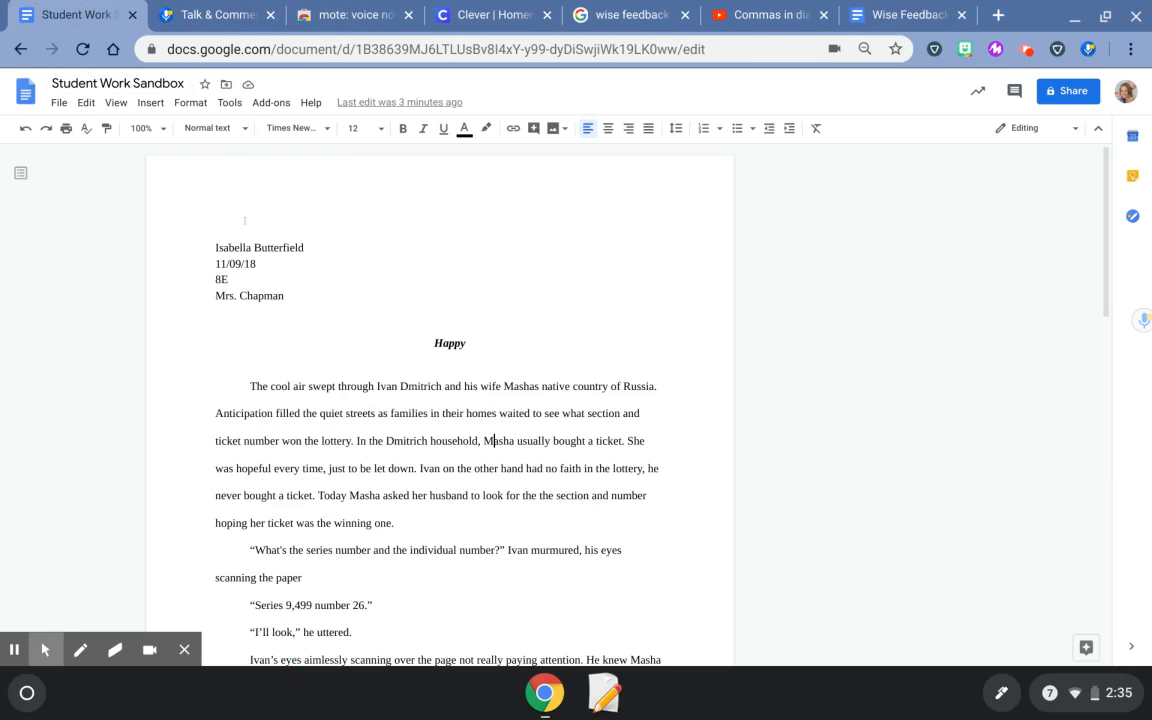
pyautogui.click(141, 104)
pyautogui.moveTo(178, 131)
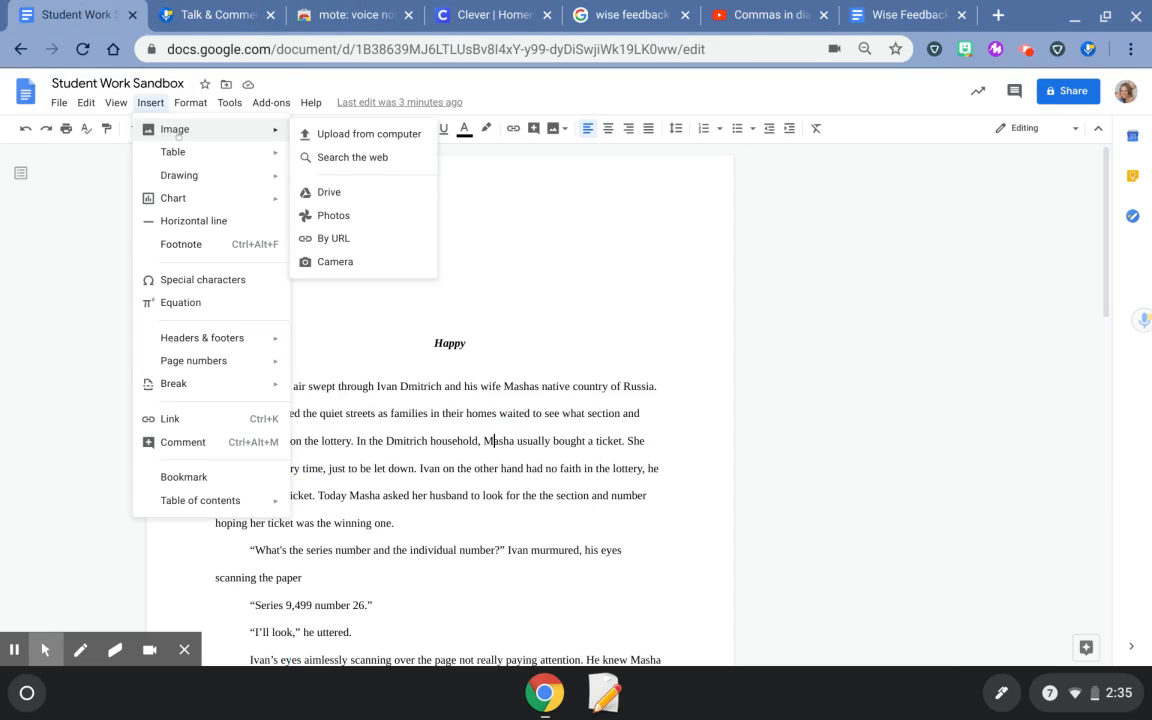
pyautogui.moveTo(228, 338)
pyautogui.click(324, 341)
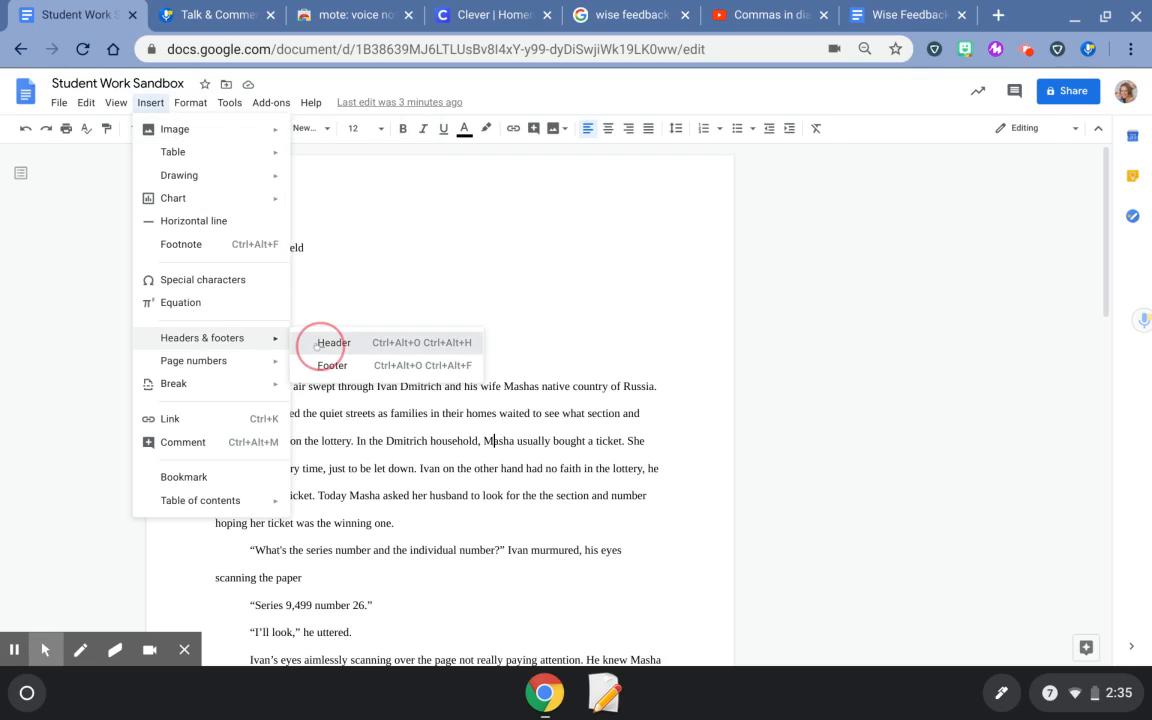
pyautogui.rightClick(220, 168)
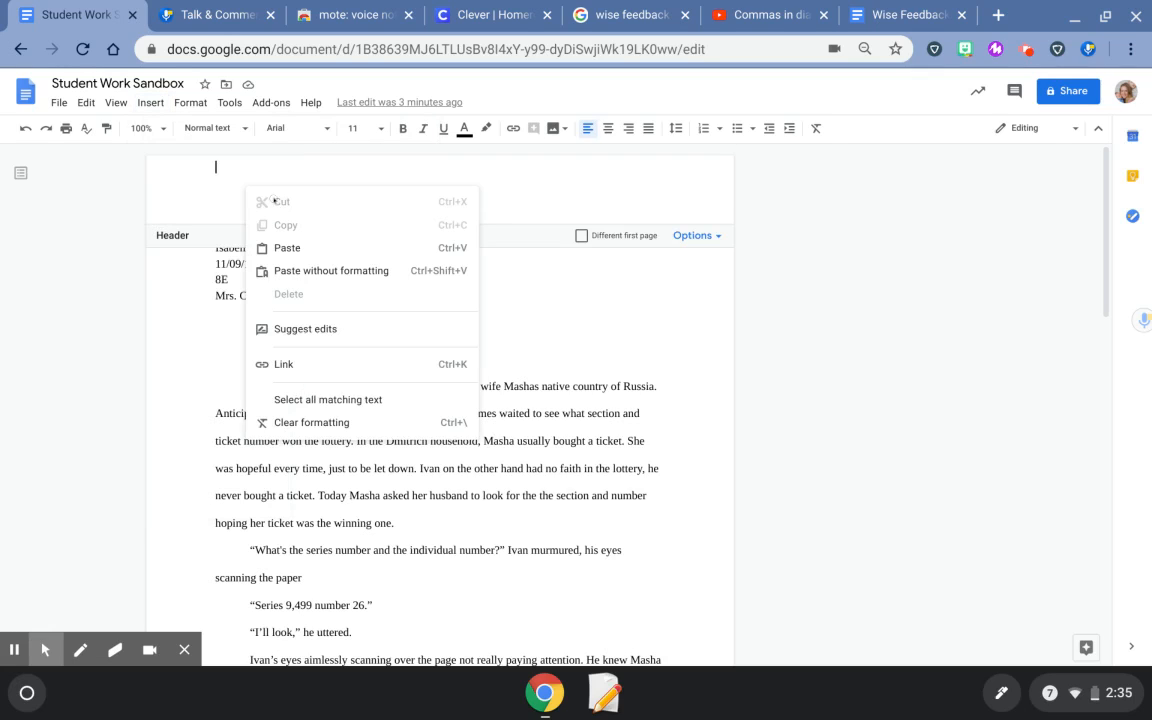
pyautogui.click(300, 250)
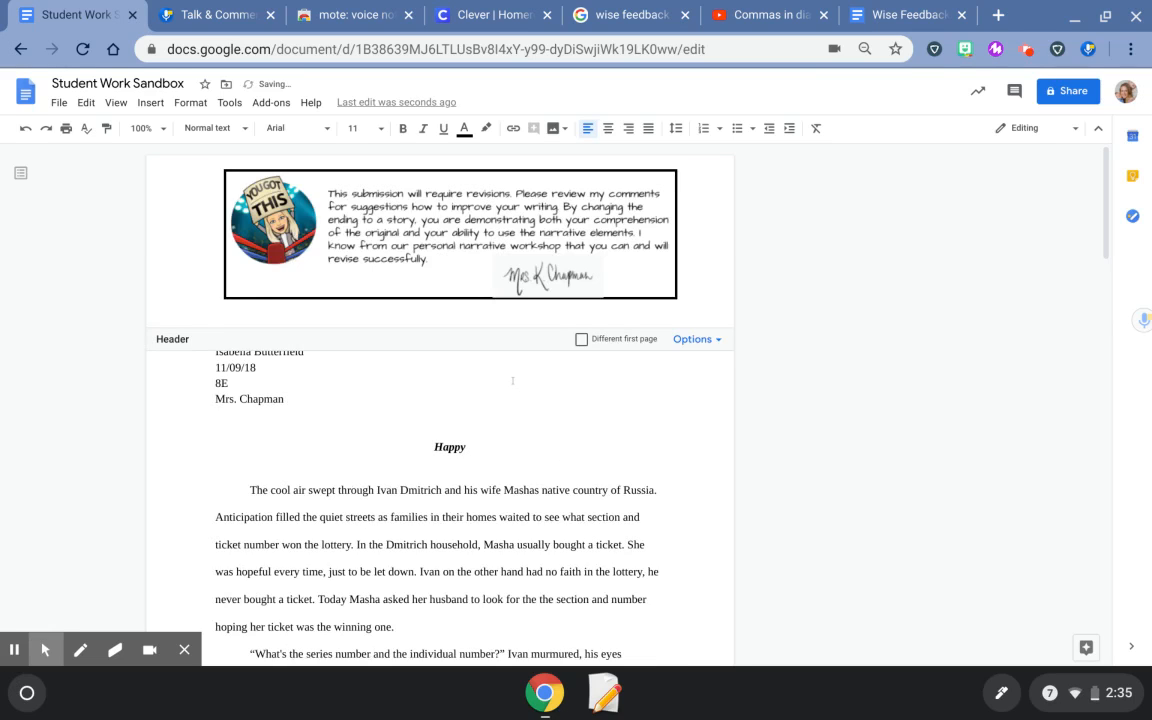
# Step: Enable a different first page header and paste the feedback banner into it, then return to the document body
pyautogui.scroll(-10, 526, 500)
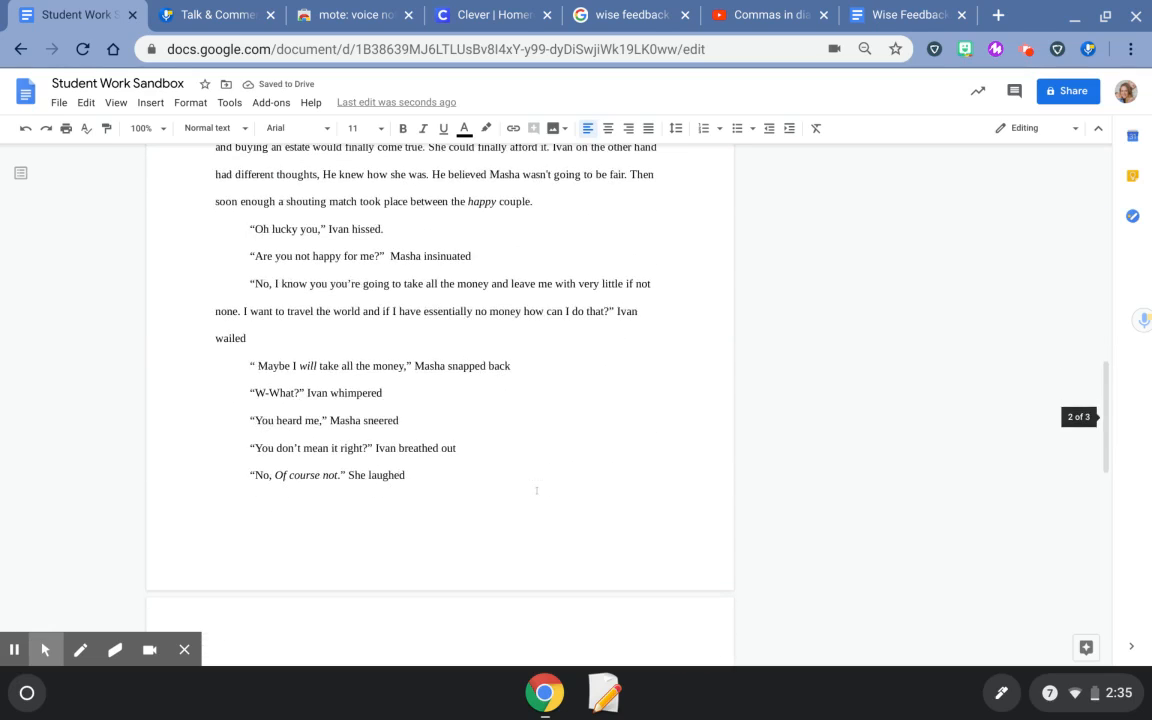
pyautogui.scroll(-7, 527, 501)
pyautogui.scroll(18, 527, 504)
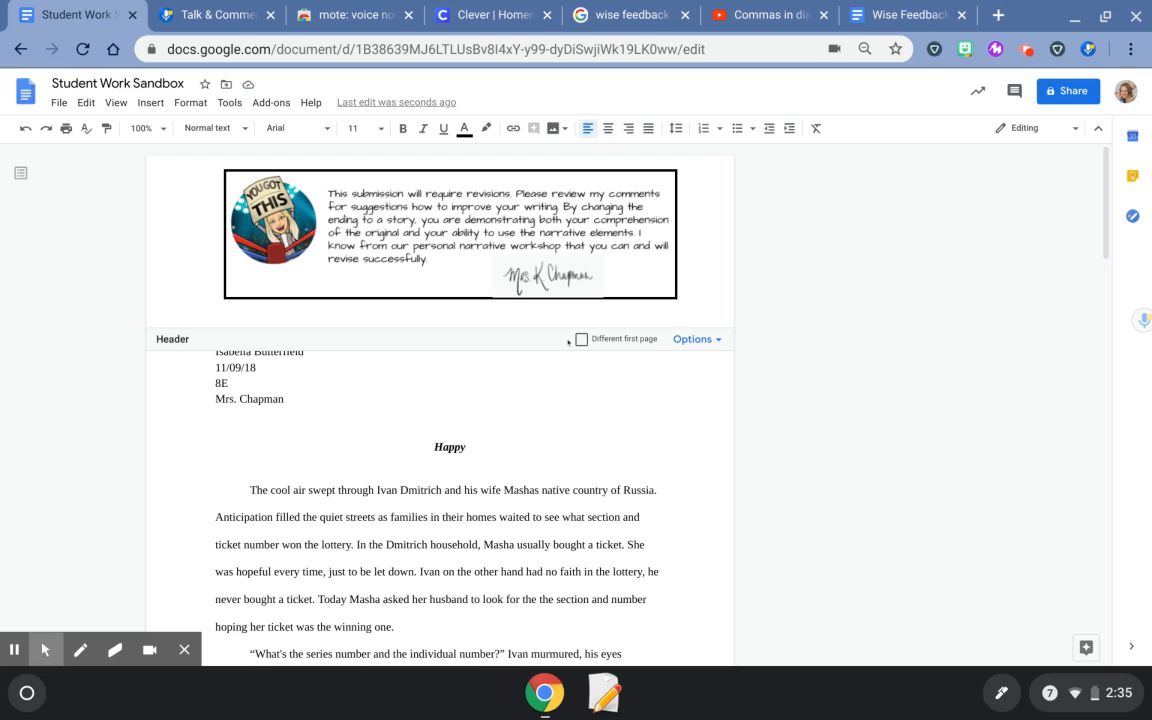
pyautogui.click(581, 339)
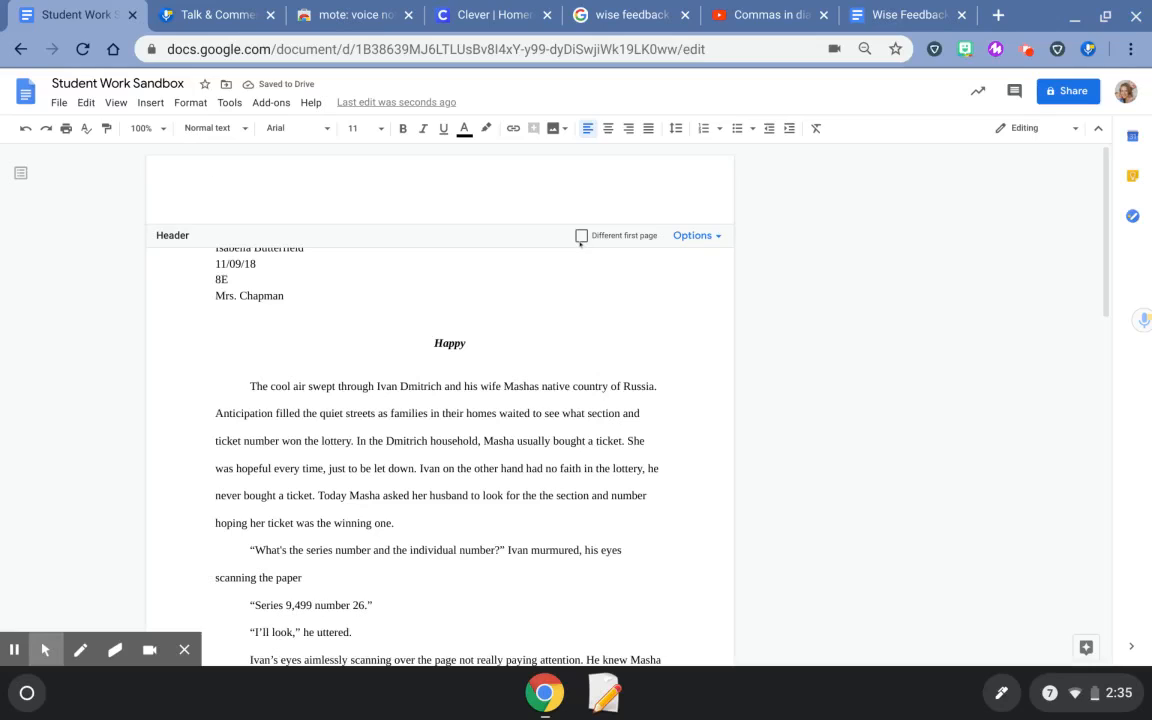
pyautogui.click(581, 235)
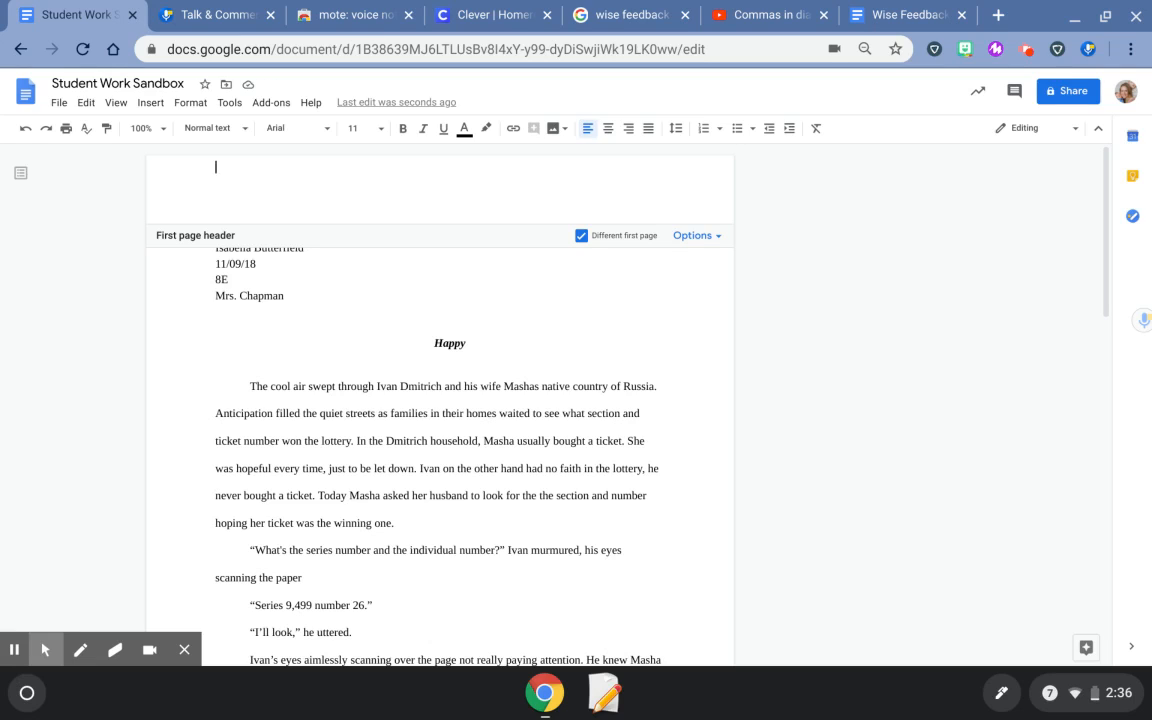
pyautogui.hotkey('ctrl', 'v')
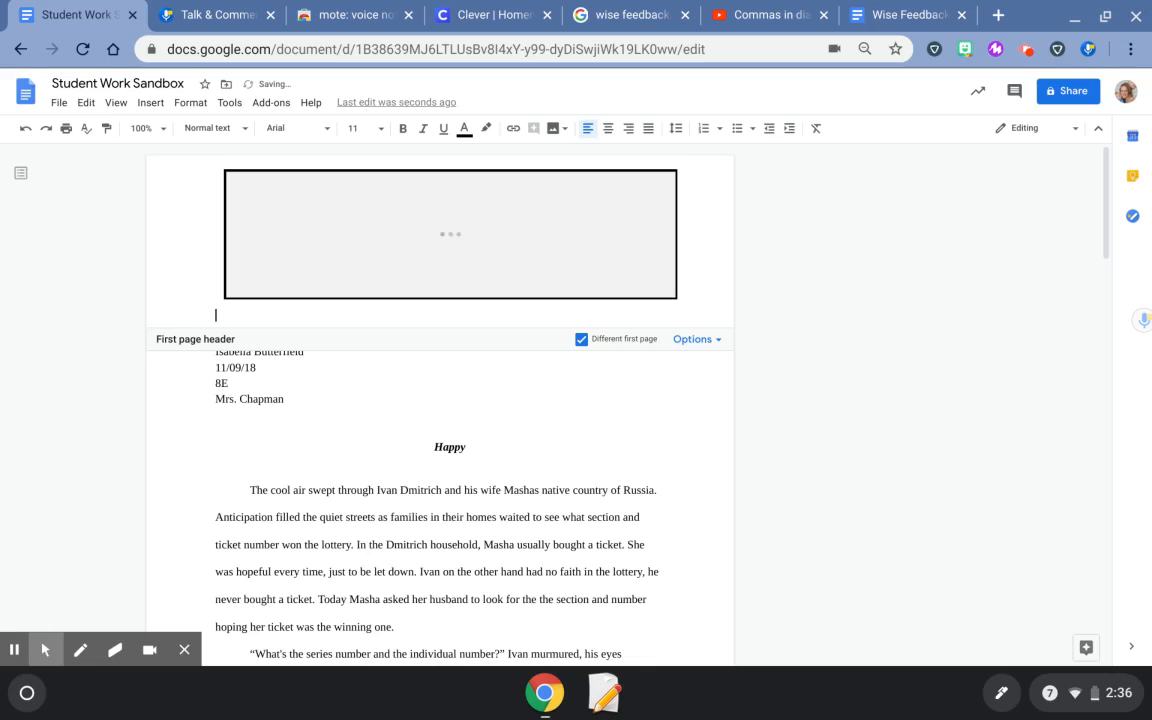
pyautogui.scroll(-5, 513, 497)
pyautogui.scroll(15, 513, 497)
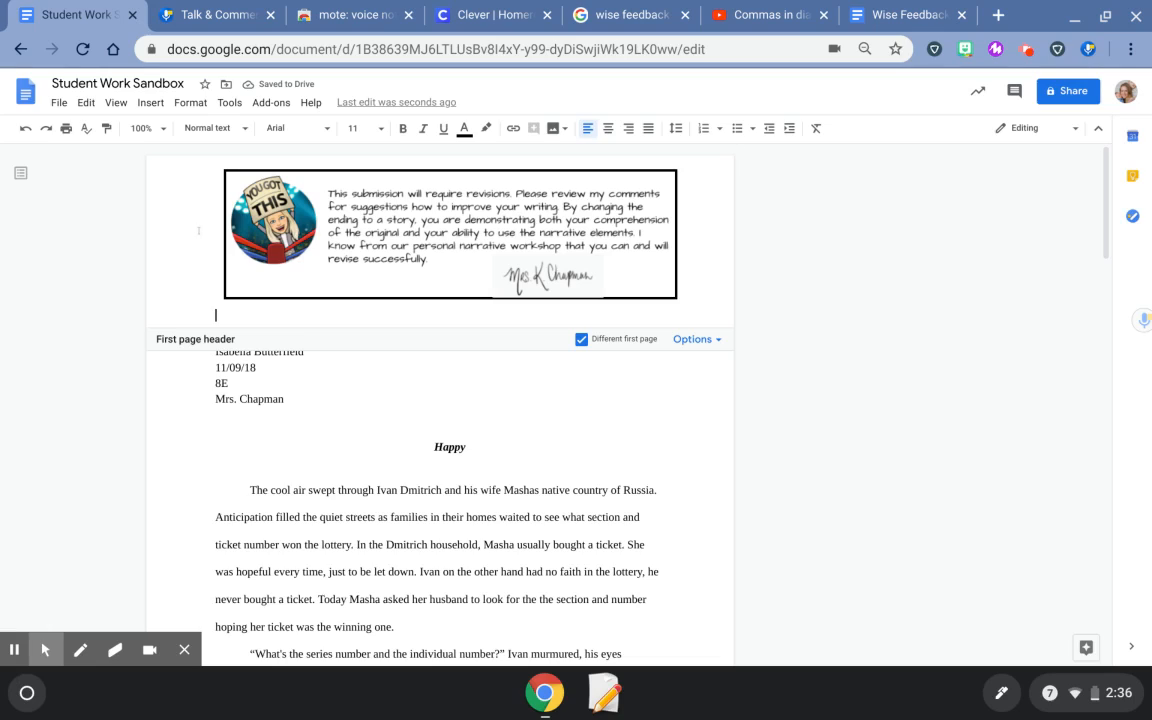
pyautogui.click(110, 432)
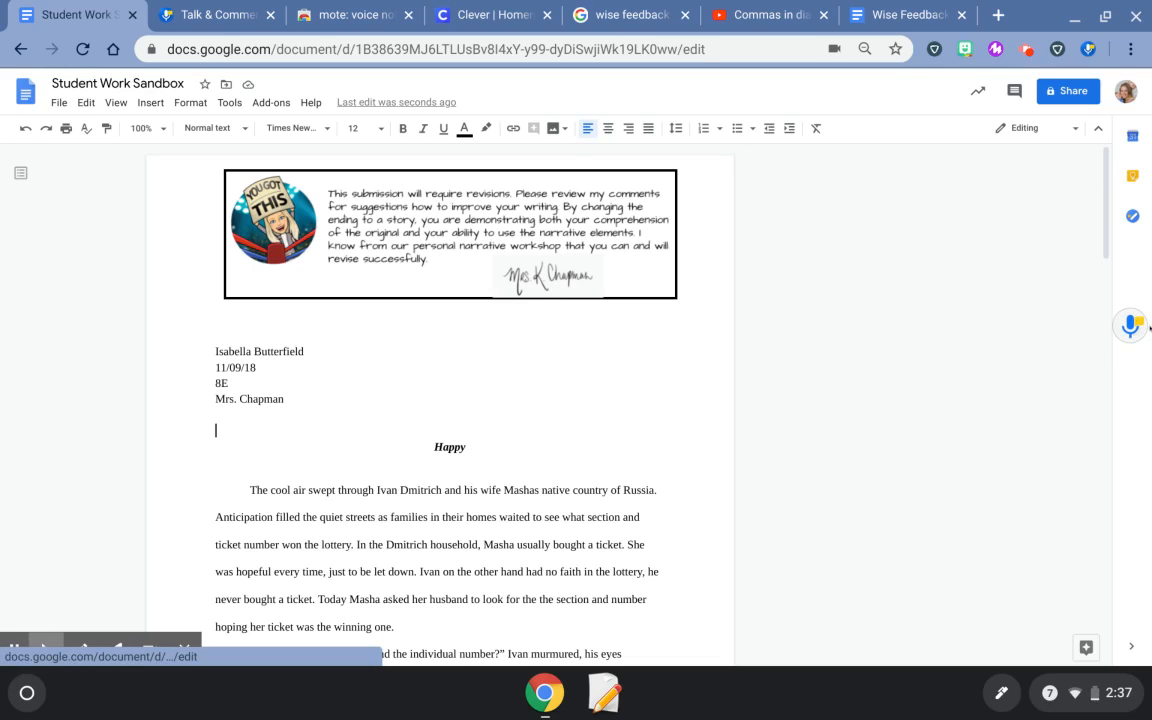
# Step: Start a comment on the story's whole opening paragraph and record a voice note with Talk and Comment
pyautogui.scroll(-2, 467, 424)
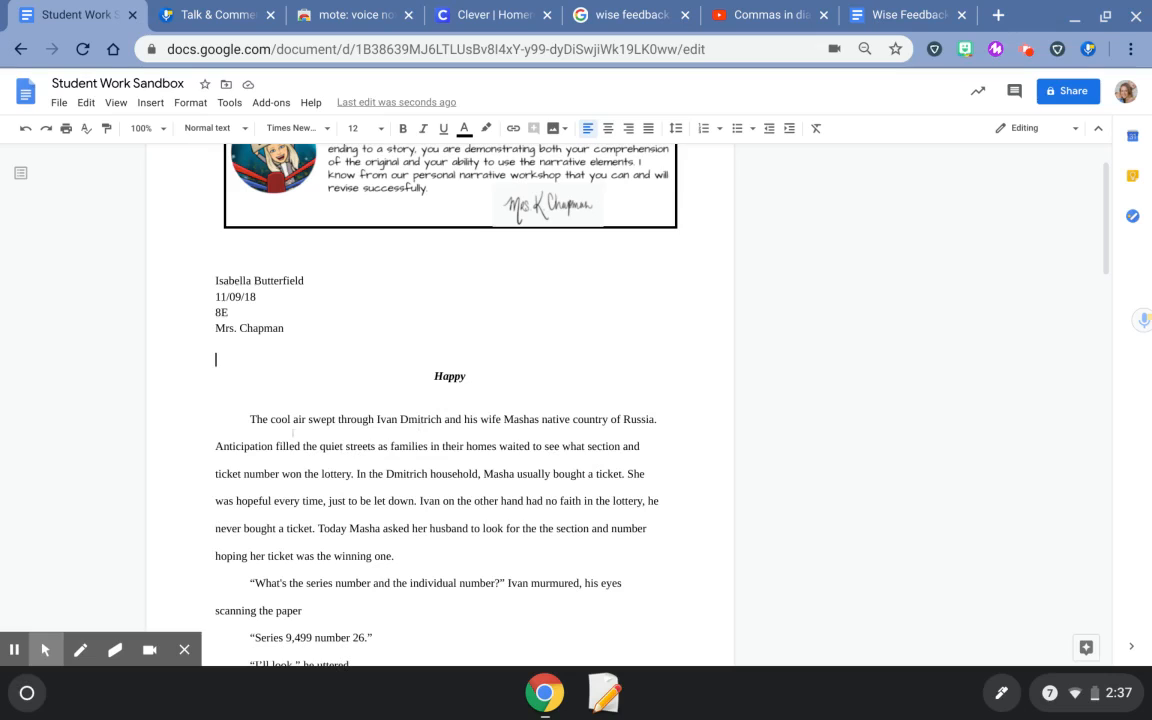
pyautogui.moveTo(250, 419); pyautogui.dragTo(404, 556)
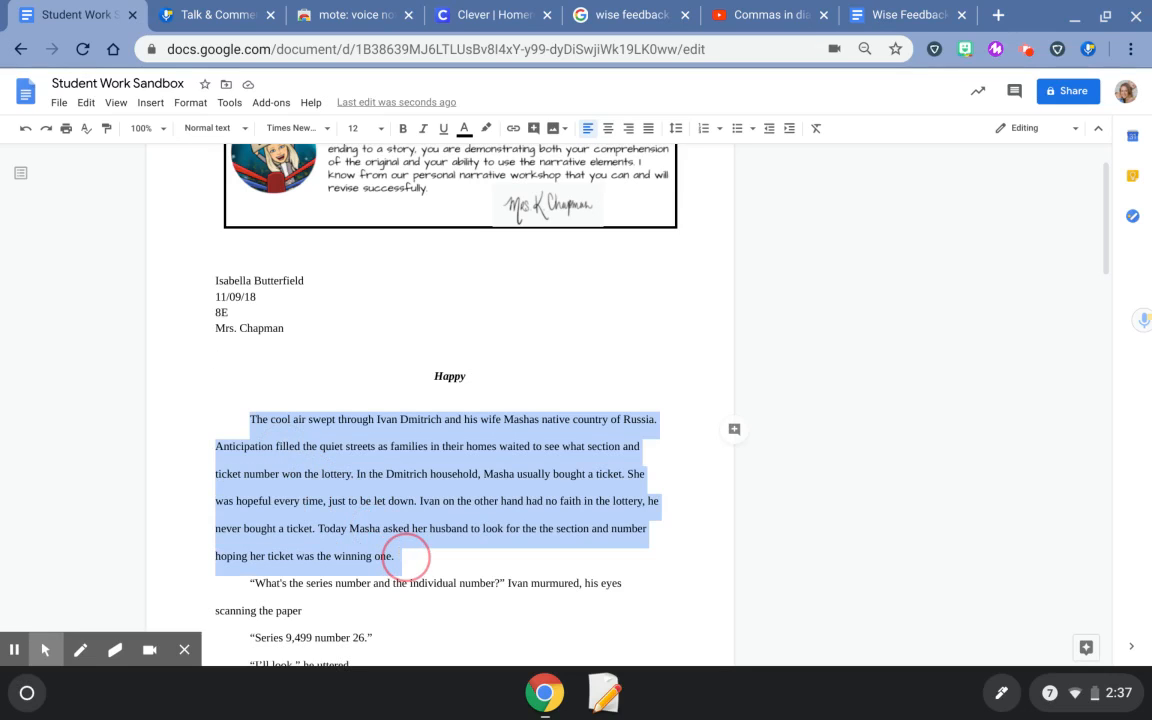
pyautogui.click(734, 432)
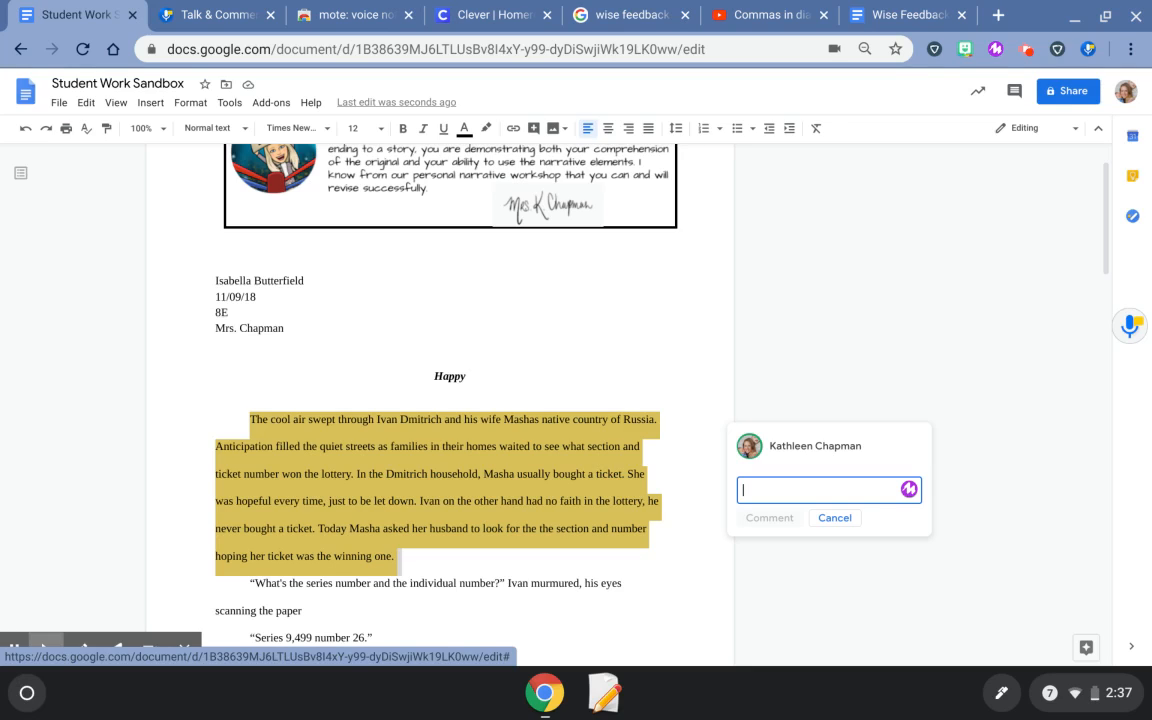
pyautogui.click(1141, 325)
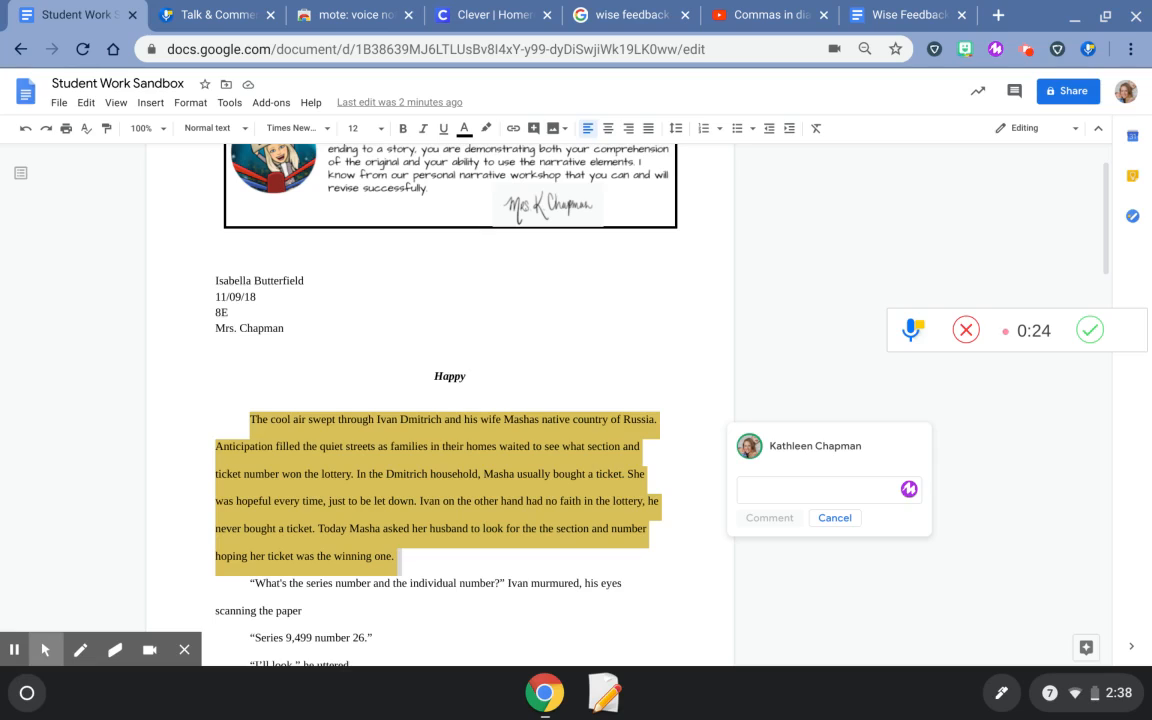
pyautogui.click(1090, 330)
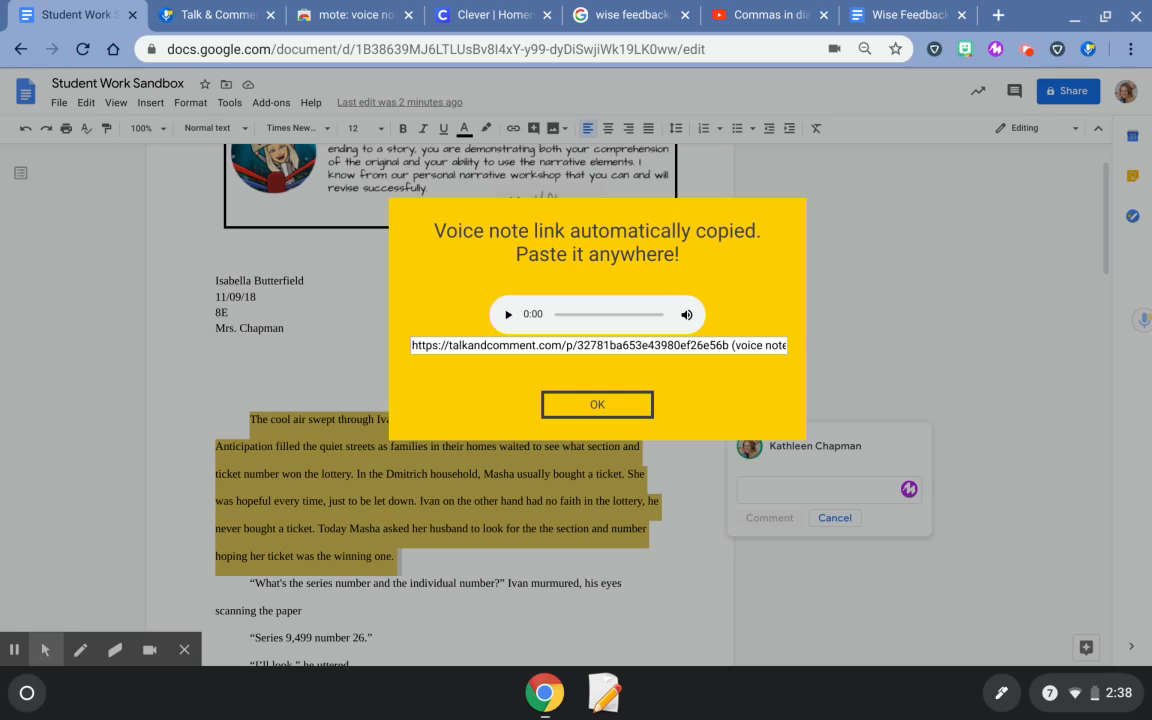
# Step: Post the copied voice note link as the comment on the opening paragraph and play it back
pyautogui.click(416, 343)
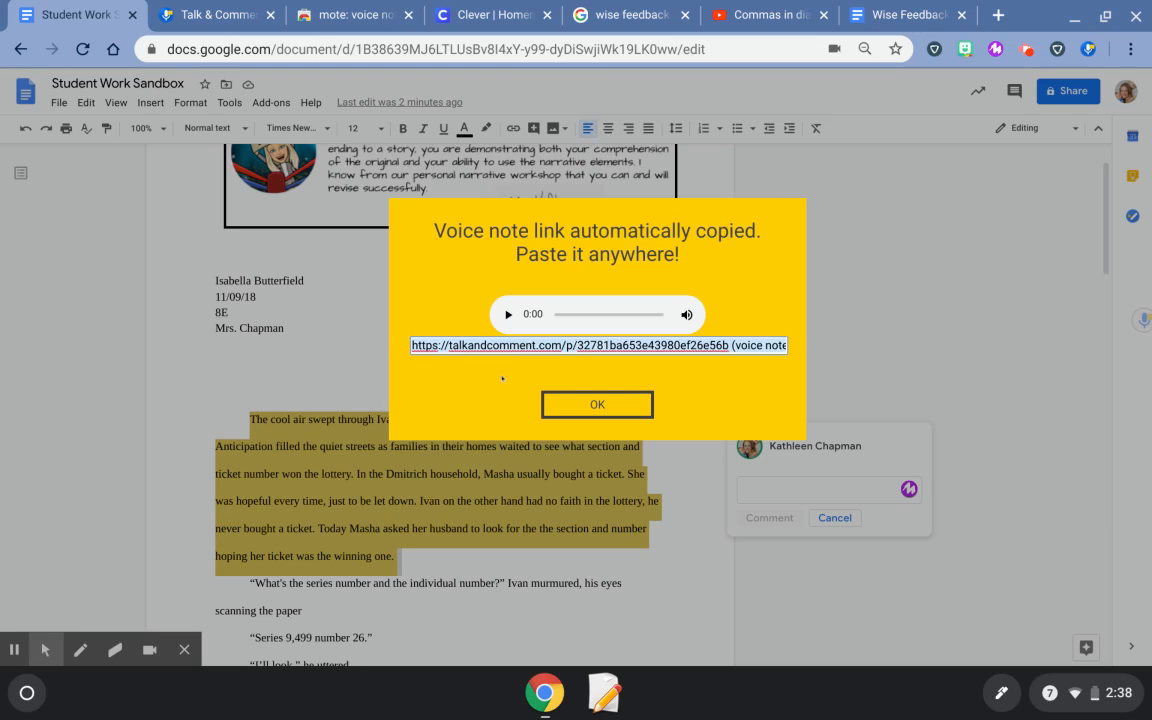
pyautogui.rightClick(440, 345)
pyautogui.click(510, 395)
pyautogui.click(555, 404)
pyautogui.rightClick(771, 490)
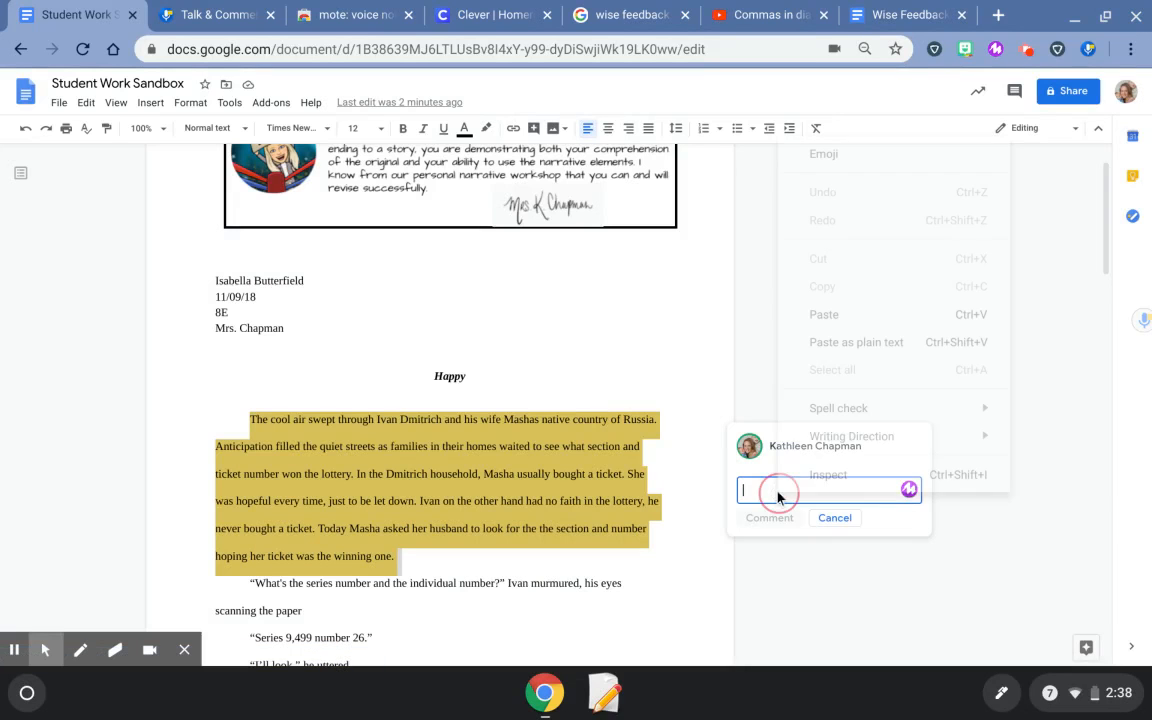
pyautogui.click(822, 314)
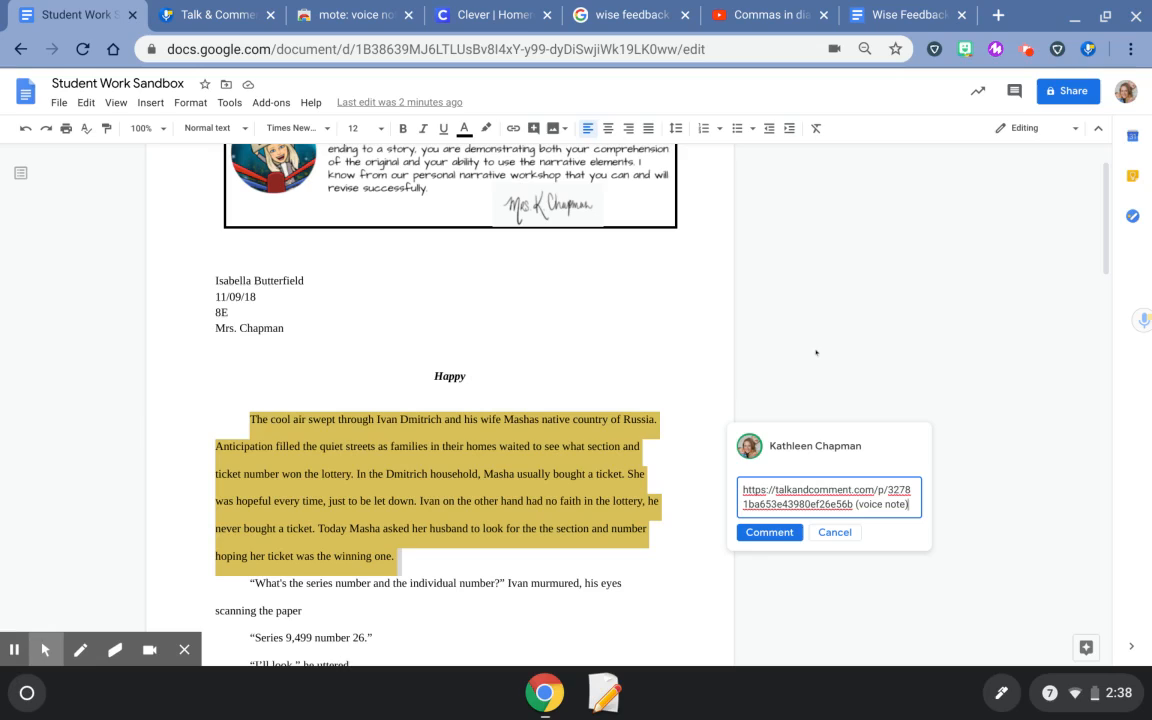
pyautogui.click(765, 533)
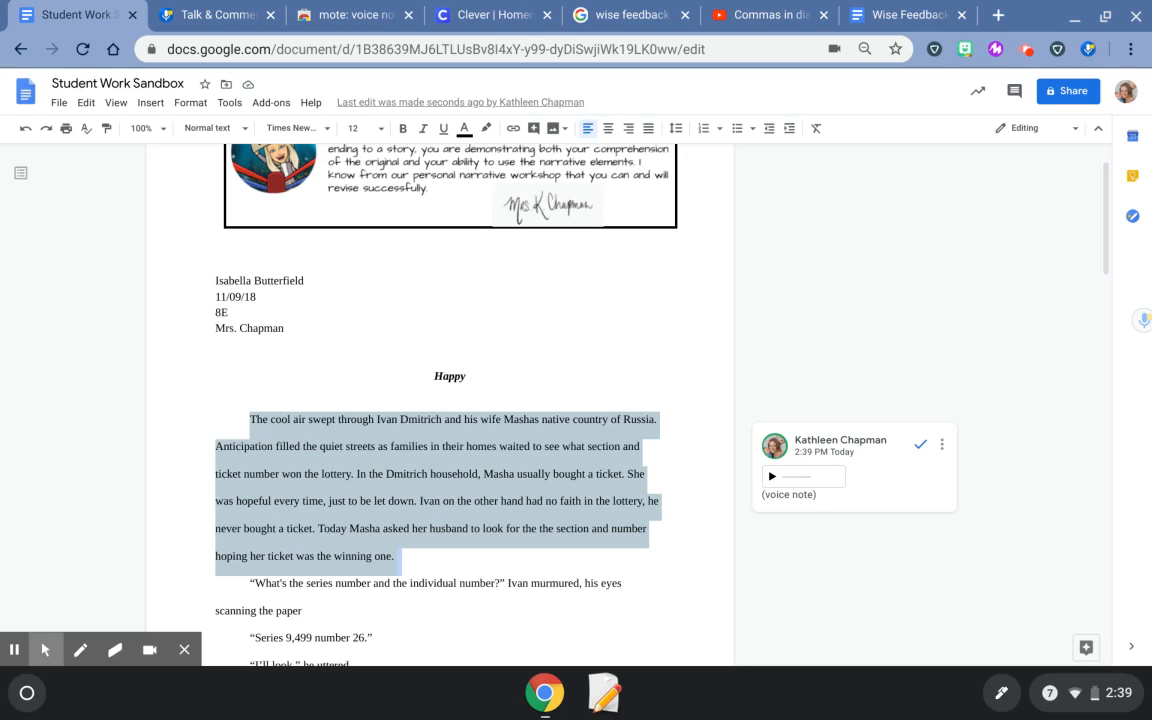
pyautogui.click(771, 476)
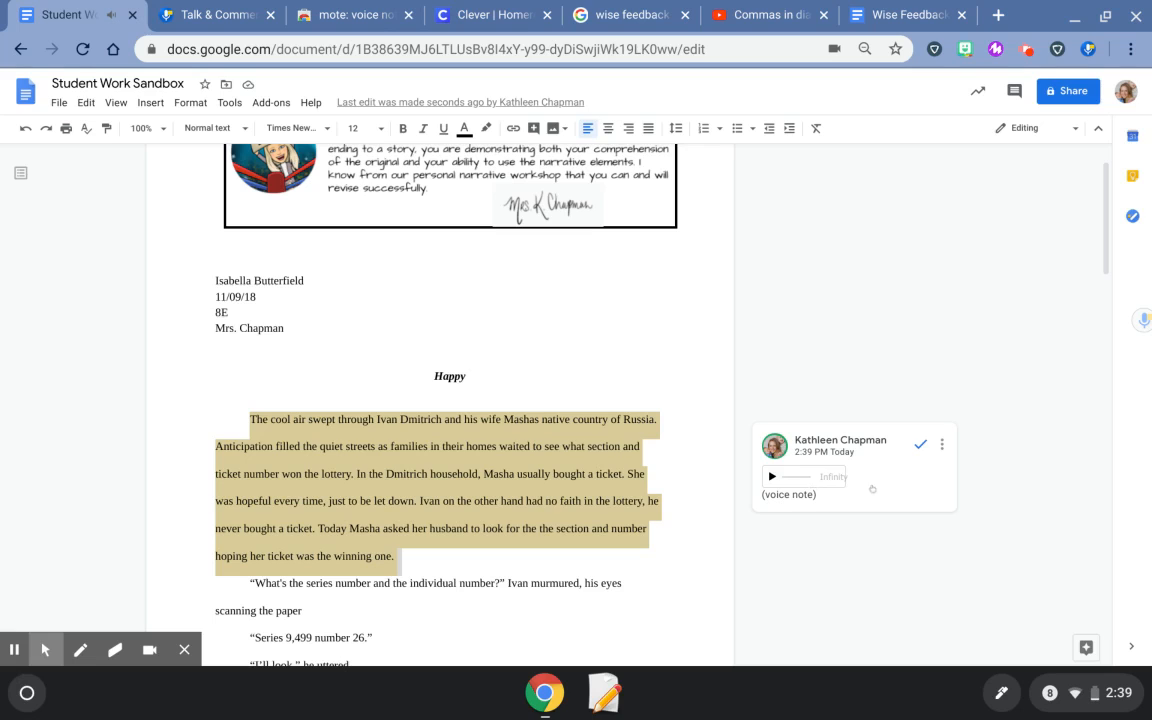
# Step: Start a comment on the five dialogue lines on page 2 from "Maybe I will take all the money" through "She laughed"
pyautogui.scroll(-1, 830, 405)
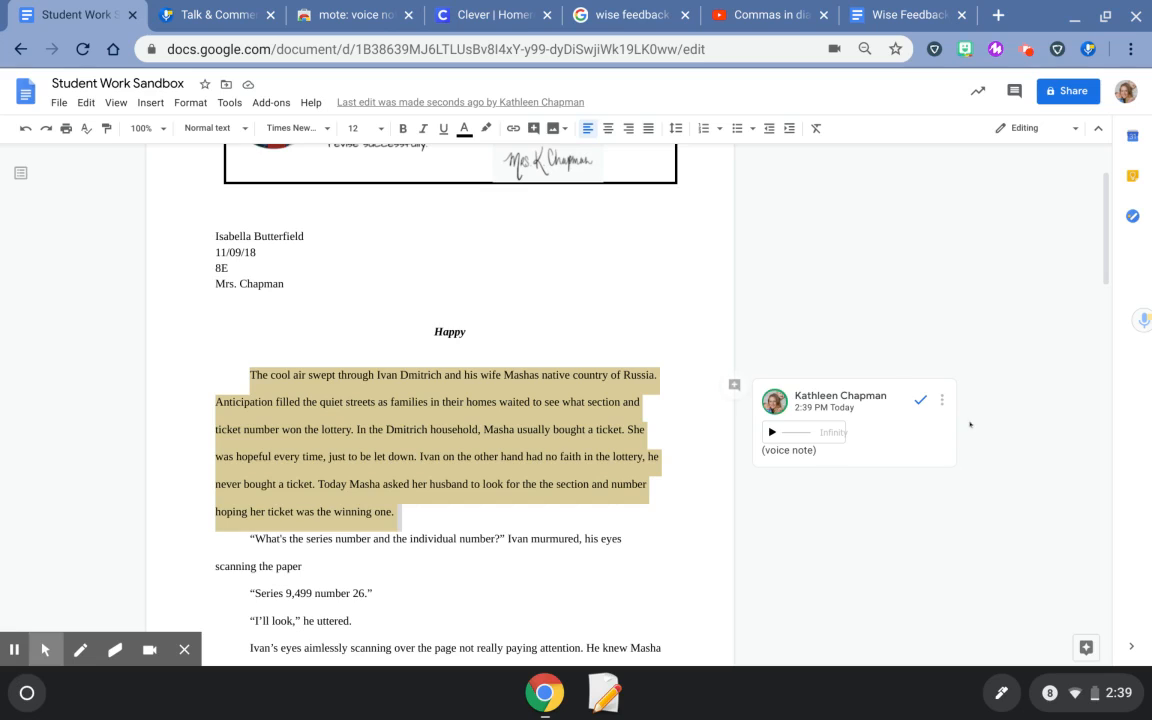
pyautogui.scroll(-3, 920, 460)
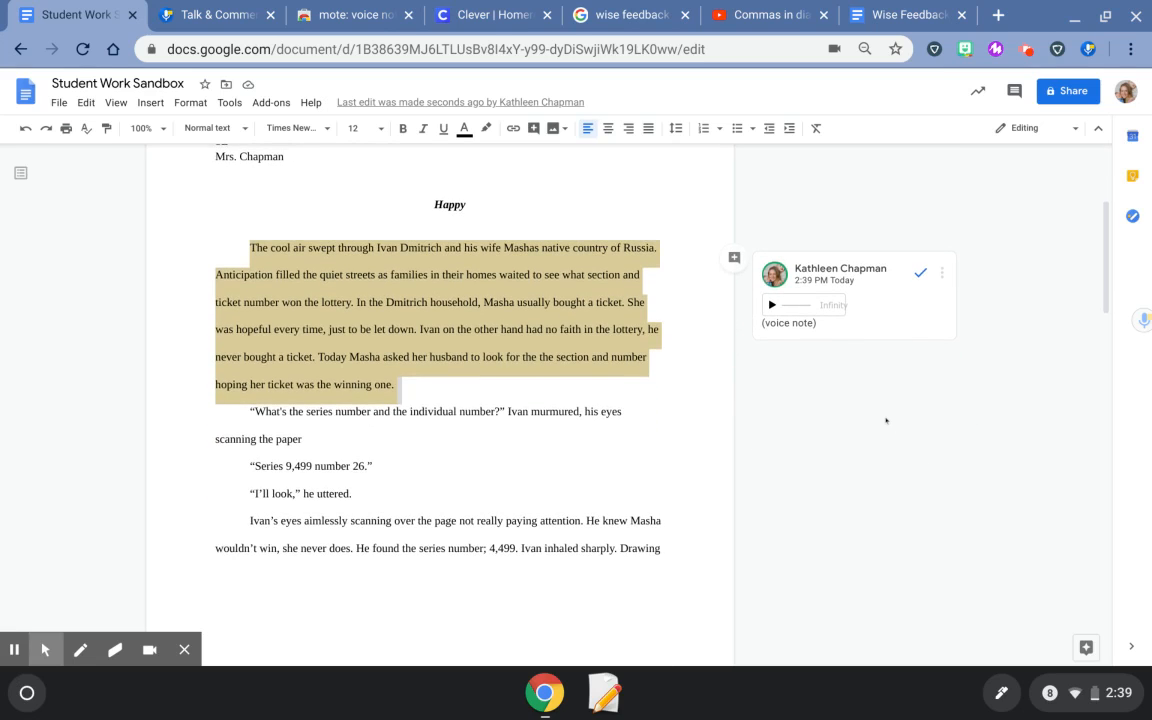
pyautogui.scroll(-1, 838, 424)
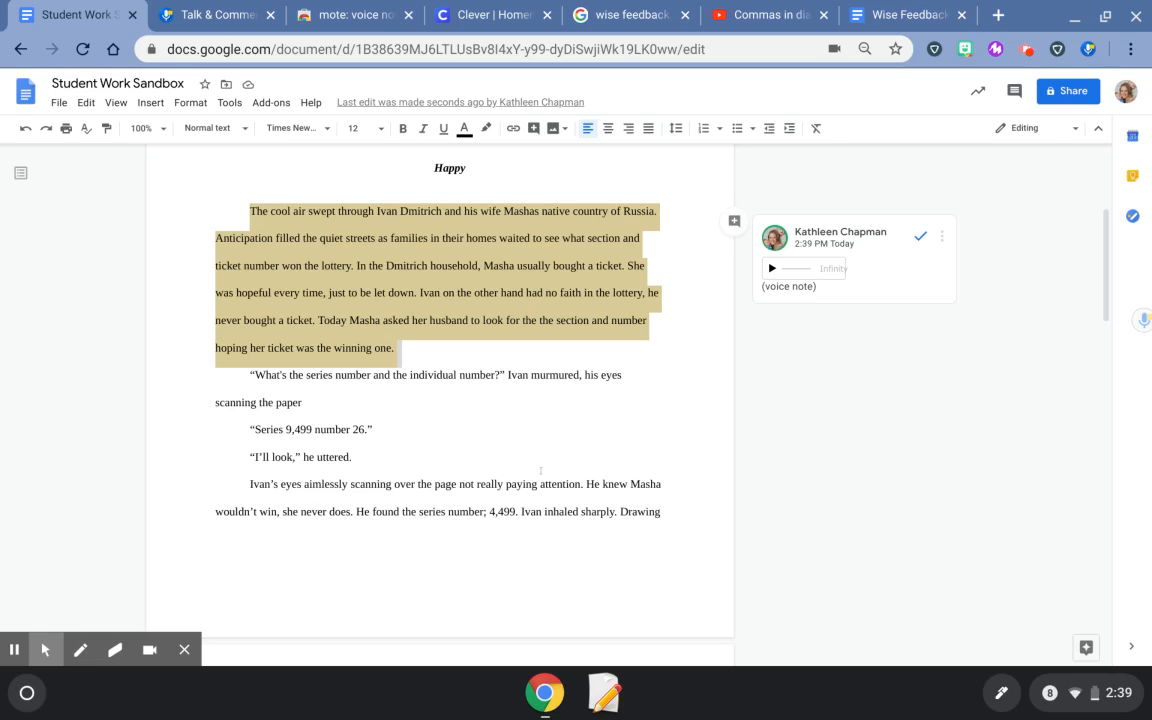
pyautogui.scroll(-2, 540, 470)
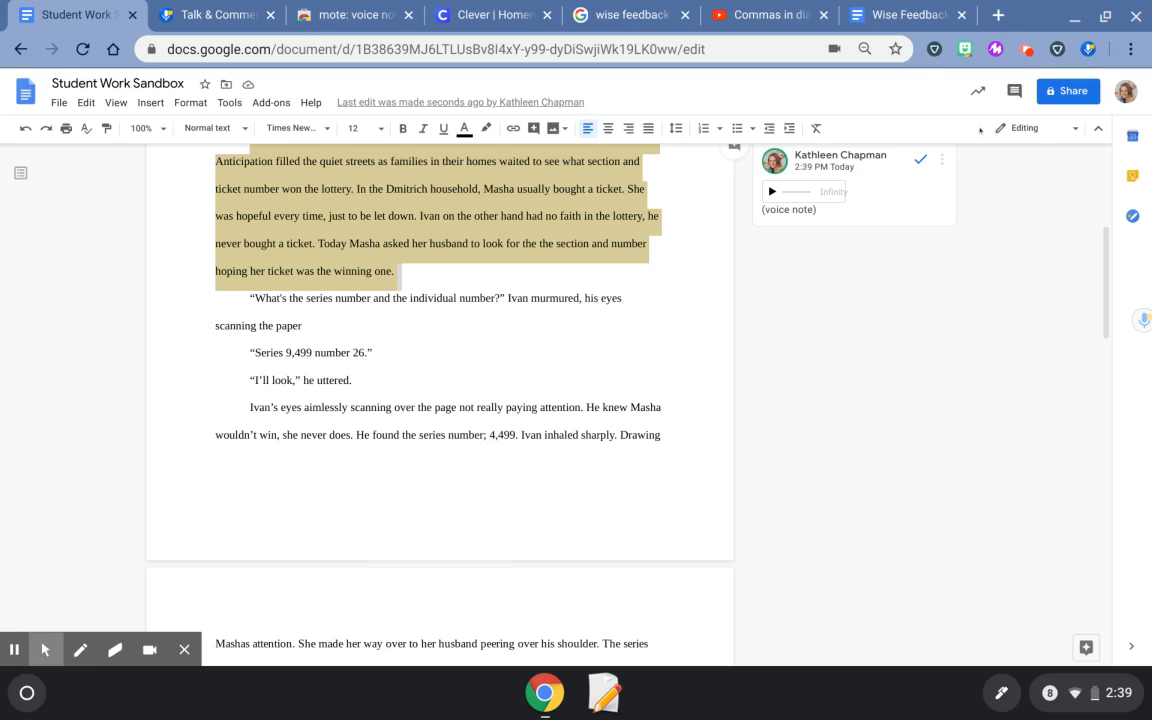
pyautogui.scroll(-5, 822, 360)
pyautogui.scroll(-2, 822, 340)
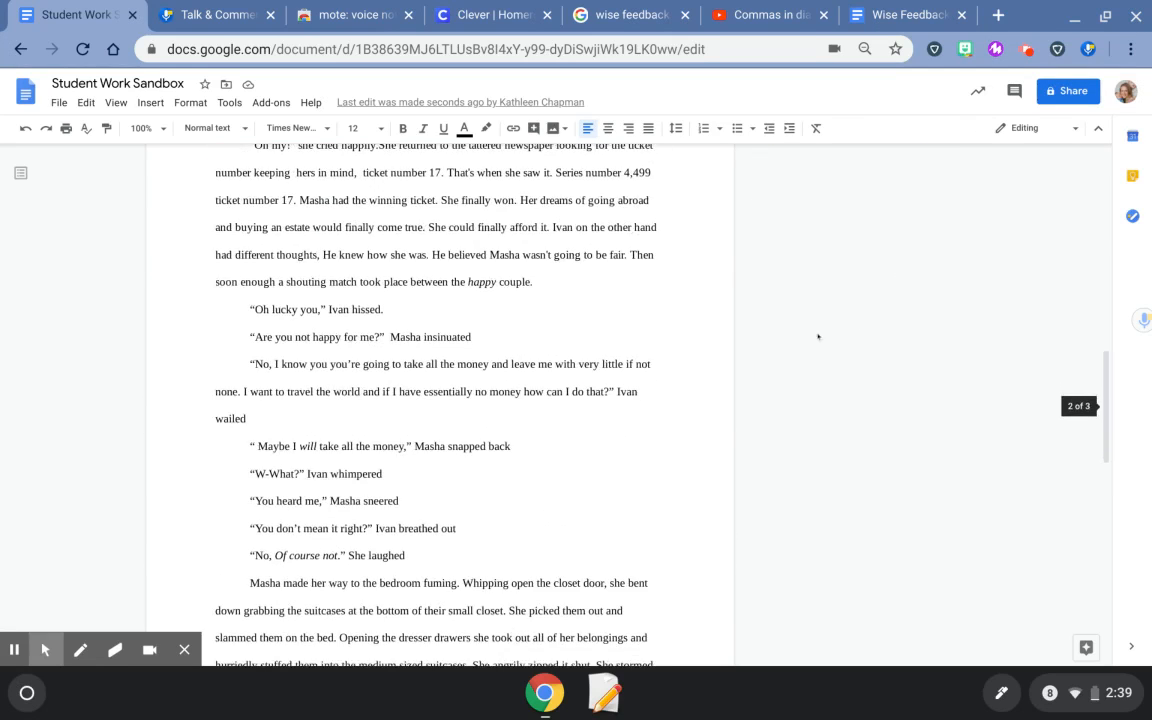
pyautogui.moveTo(240, 504); pyautogui.dragTo(278, 256)
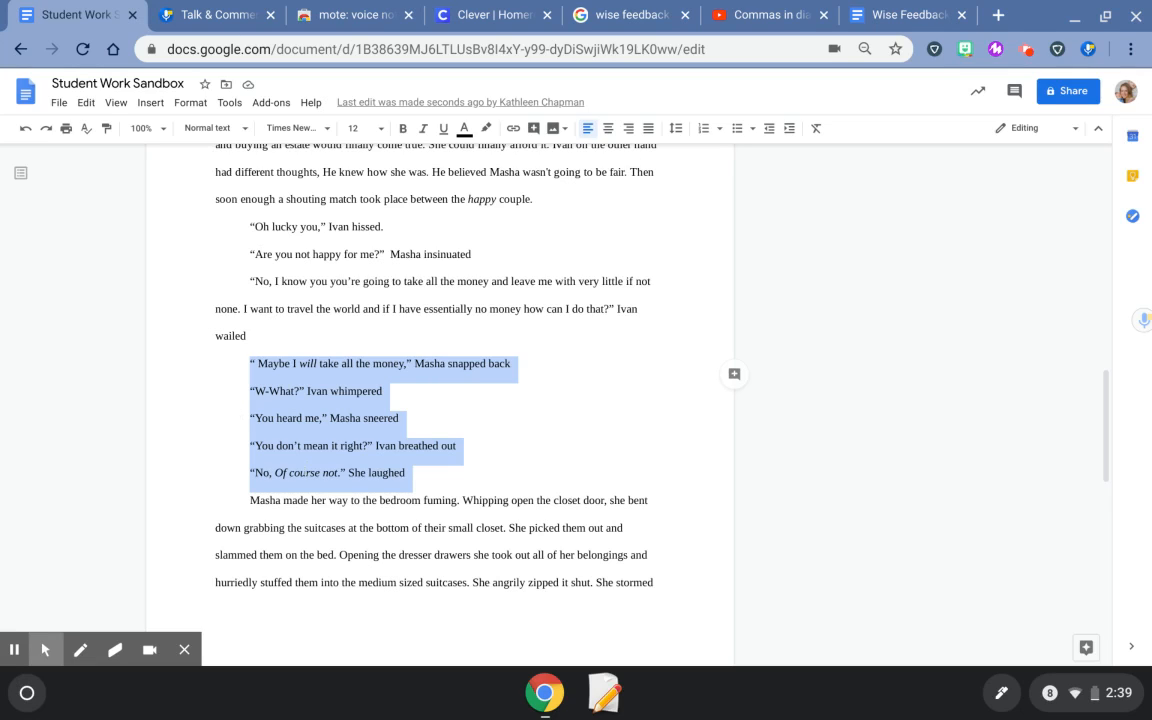
pyautogui.click(734, 374)
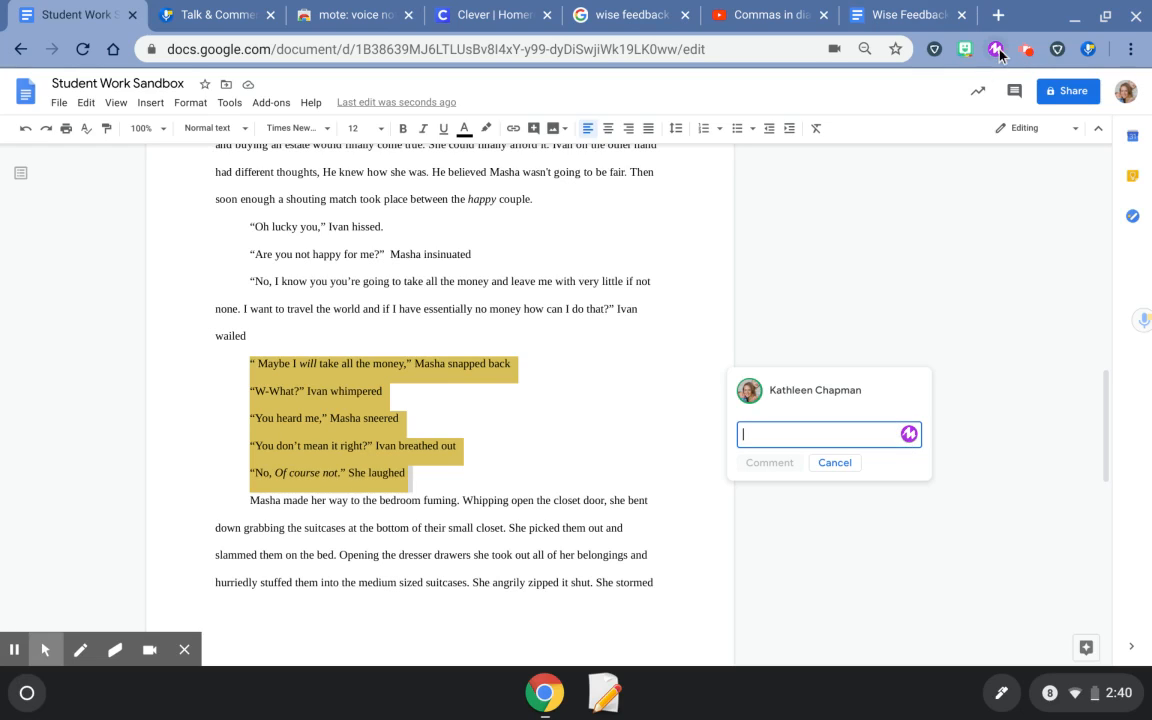
# Step: Record a mote voice note about missing end punctuation in dialogue, post it as the comment, and expand its transcript
pyautogui.click(909, 434)
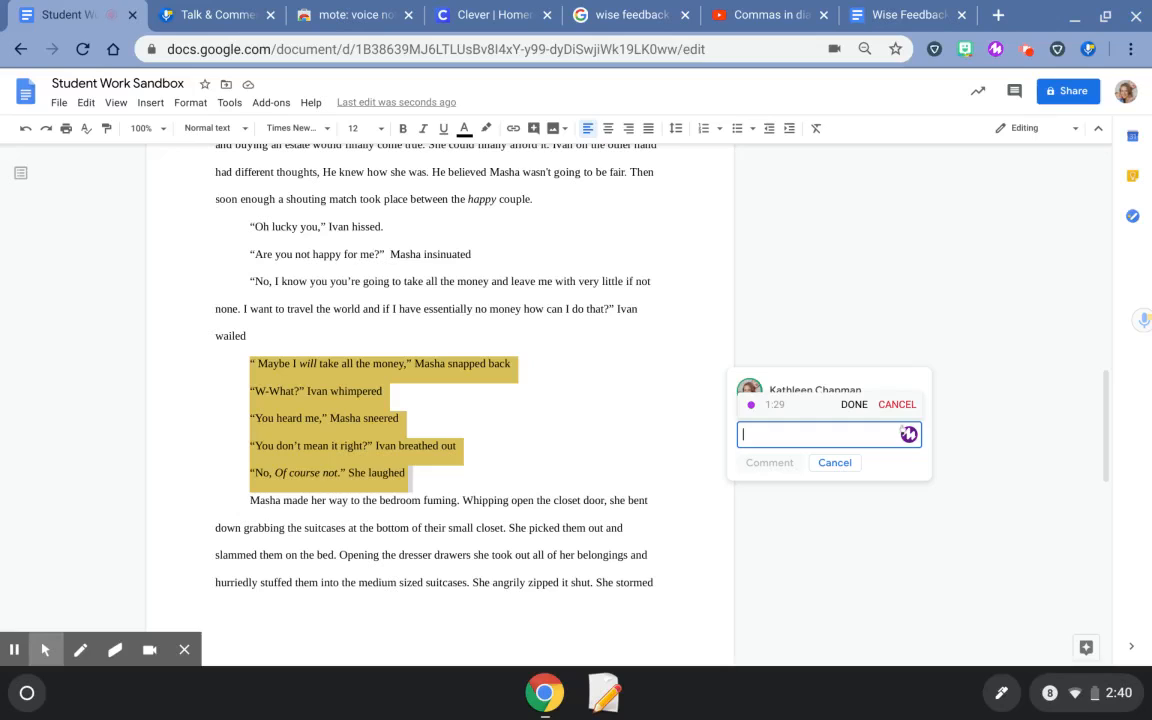
pyautogui.click(900, 401)
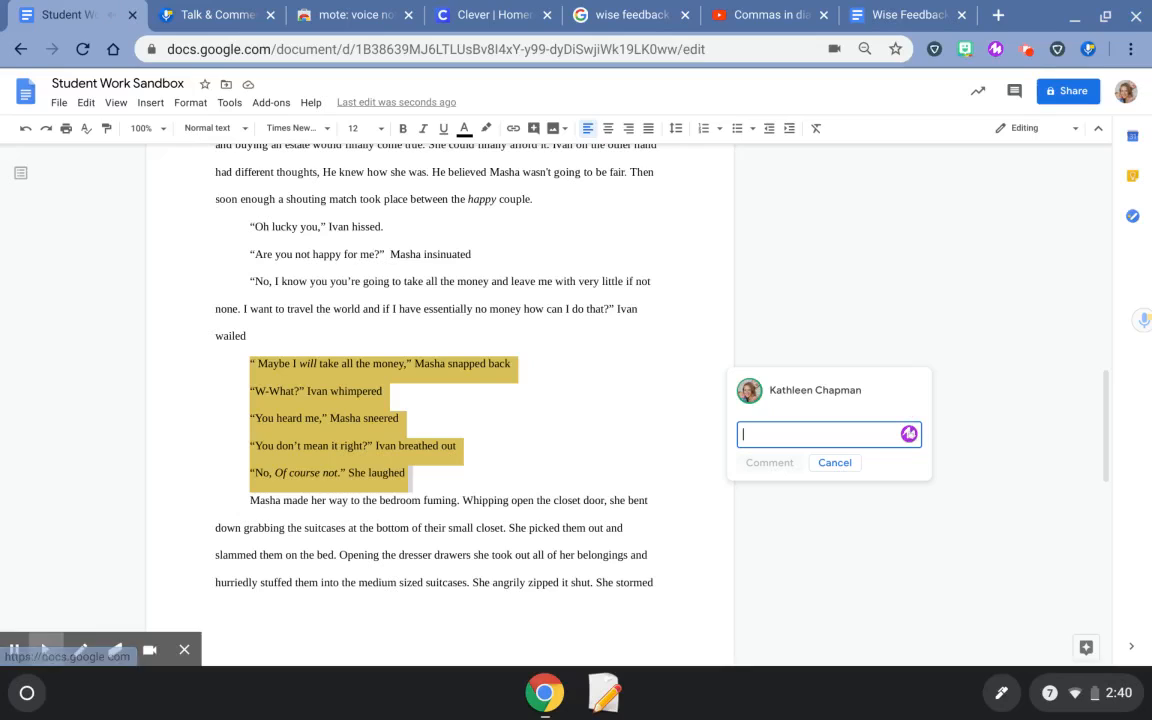
pyautogui.click(909, 434)
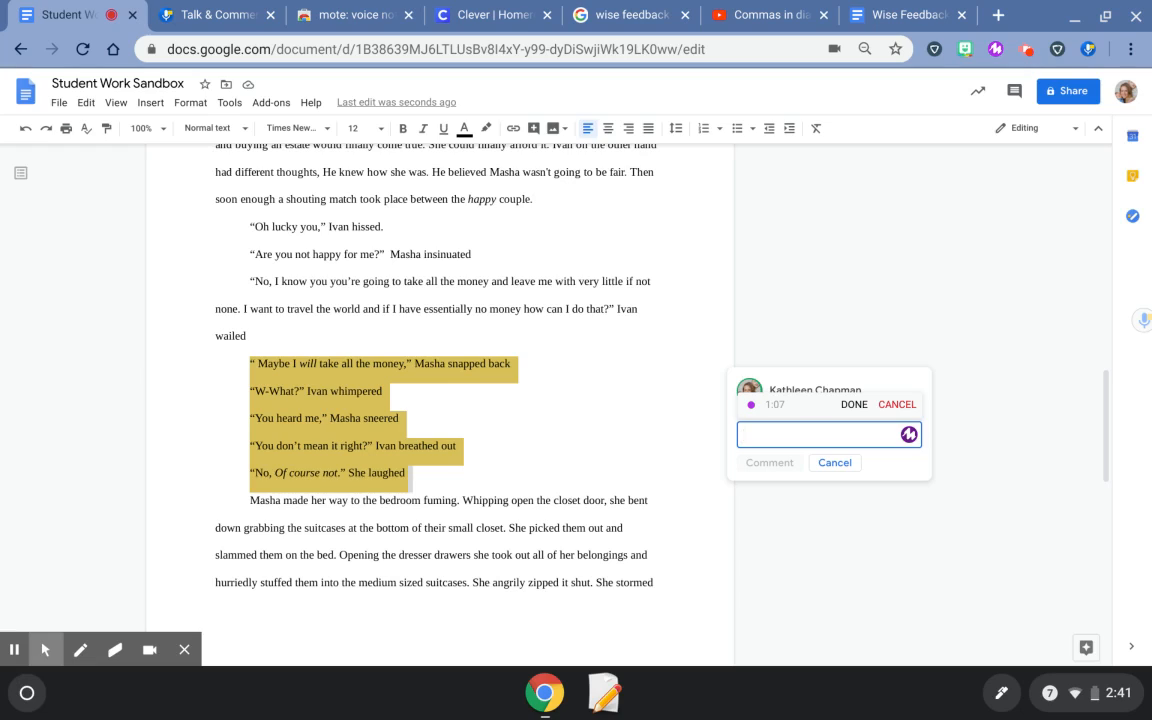
pyautogui.click(853, 404)
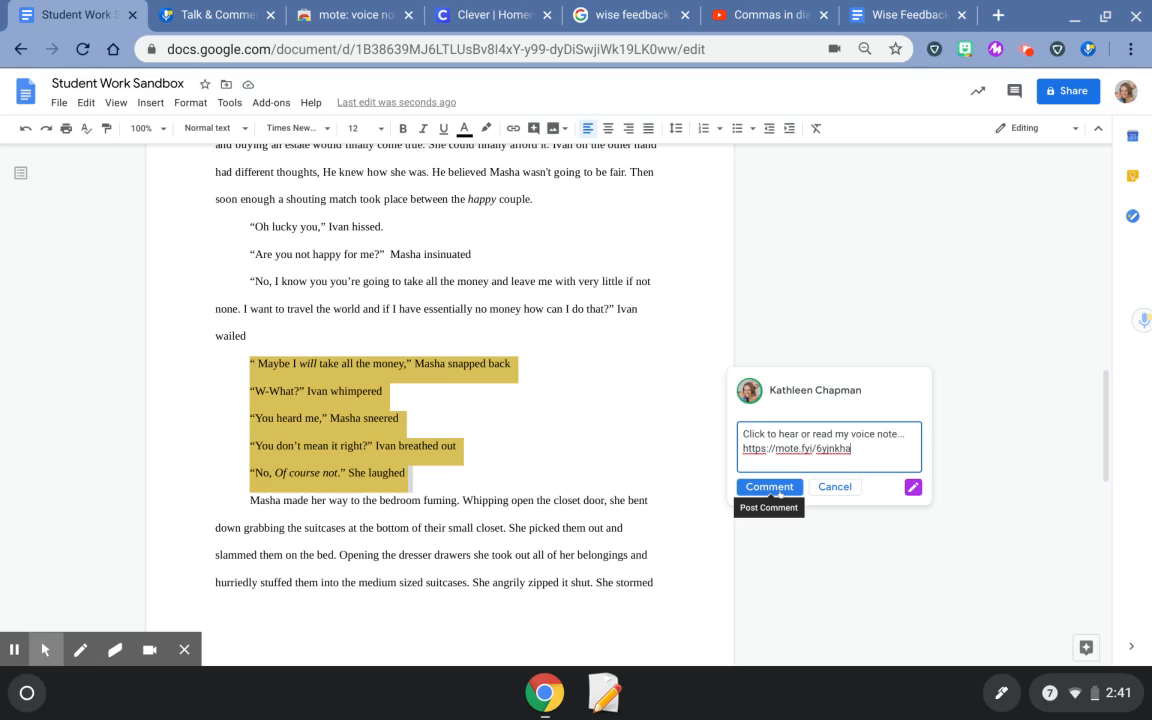
pyautogui.click(777, 488)
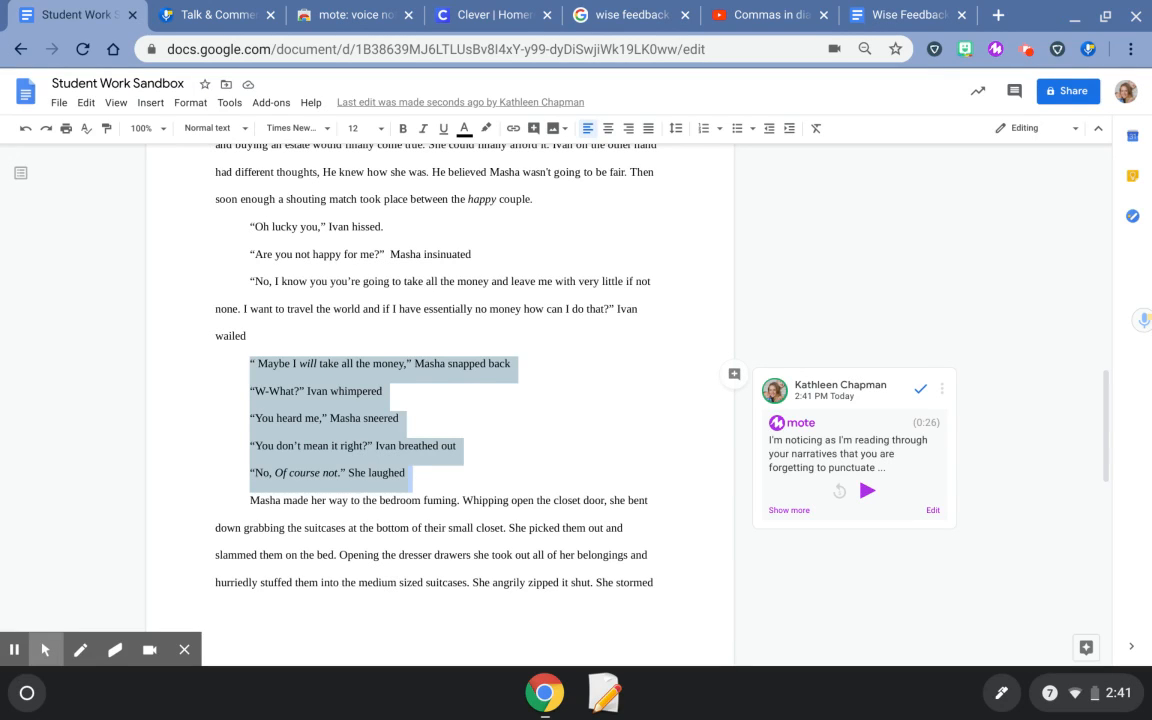
pyautogui.click(879, 495)
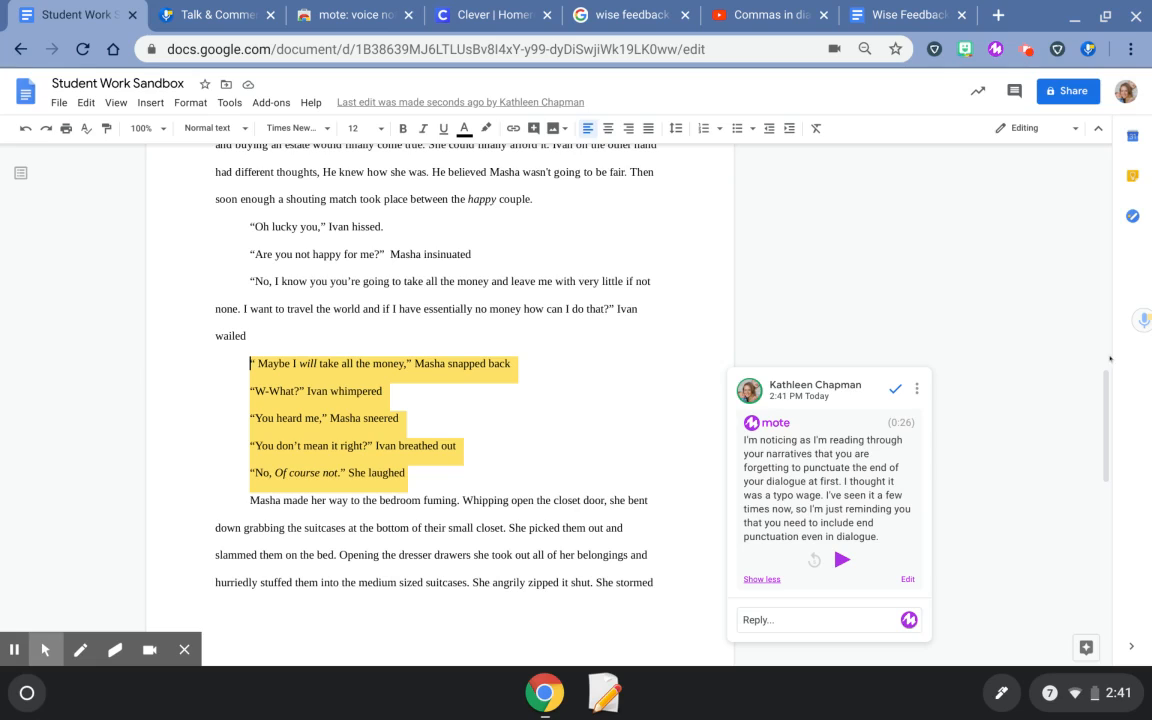
pyautogui.click(916, 389)
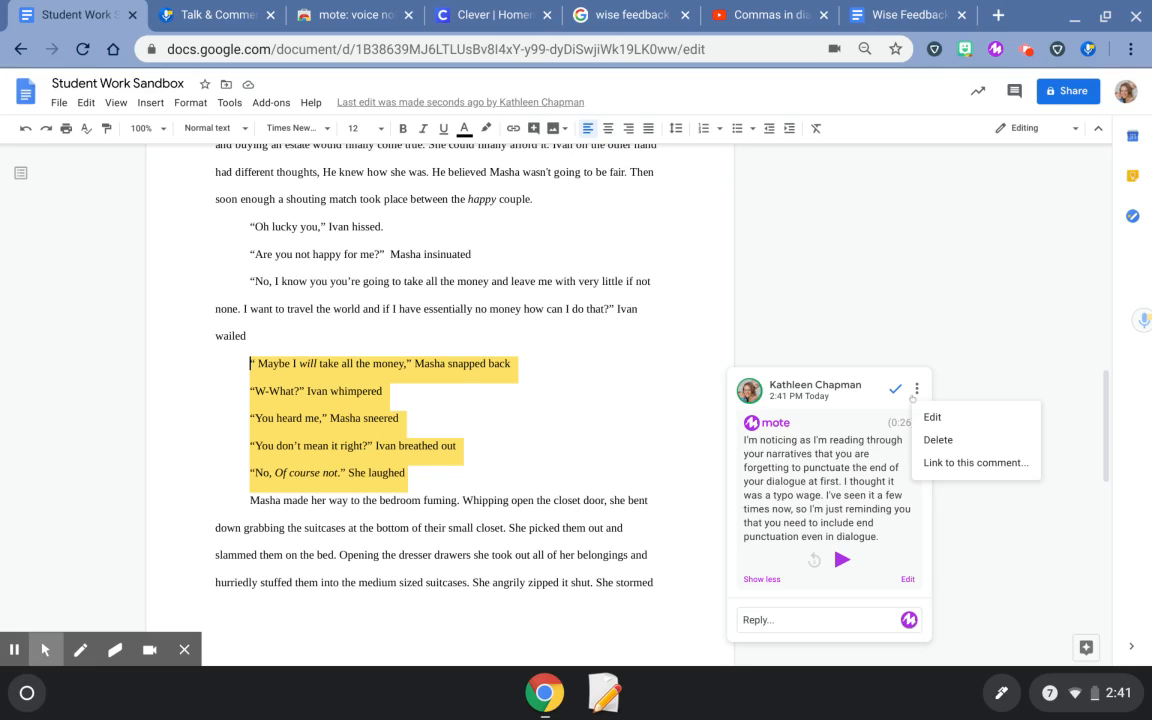
pyautogui.click(932, 418)
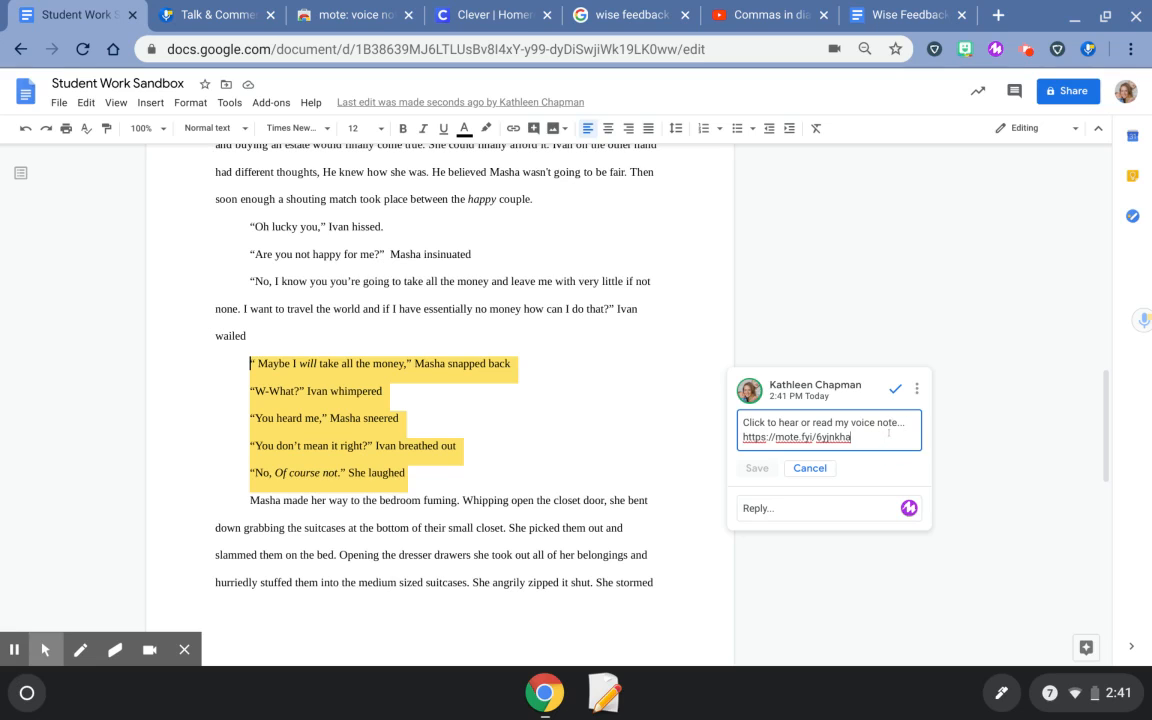
pyautogui.scroll(-3, 830, 360)
pyautogui.click(826, 336)
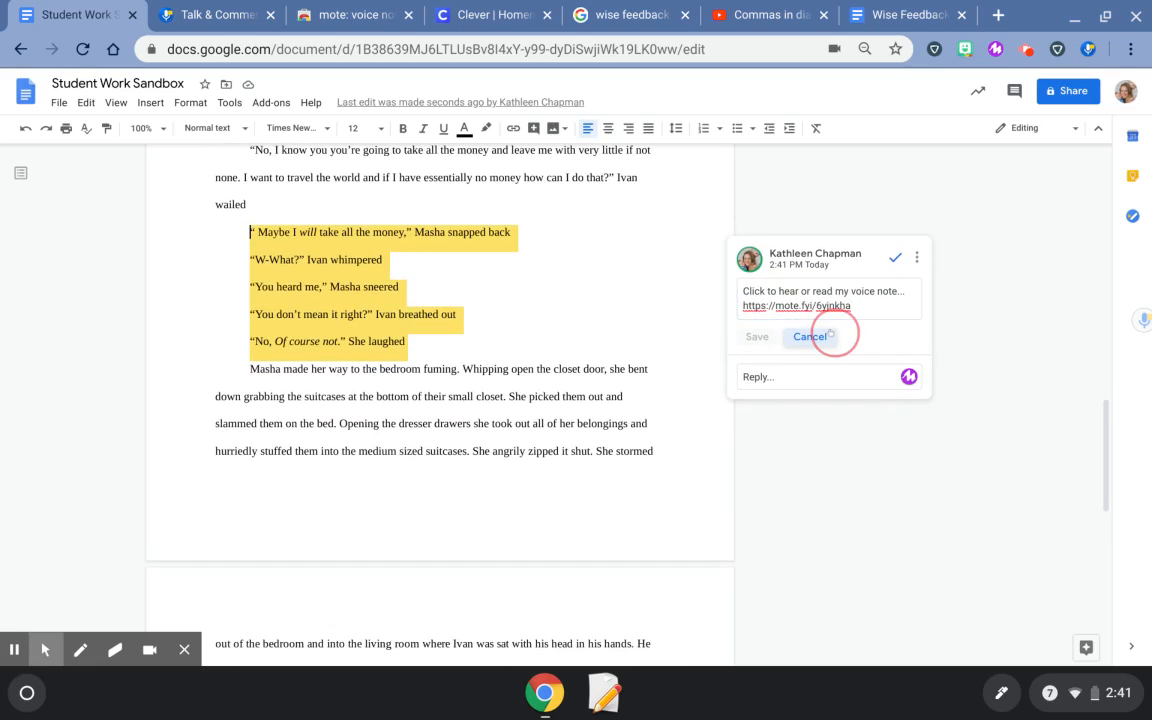
# Step: Open the transcript of the posted mote voice note for editing
pyautogui.click(904, 448)
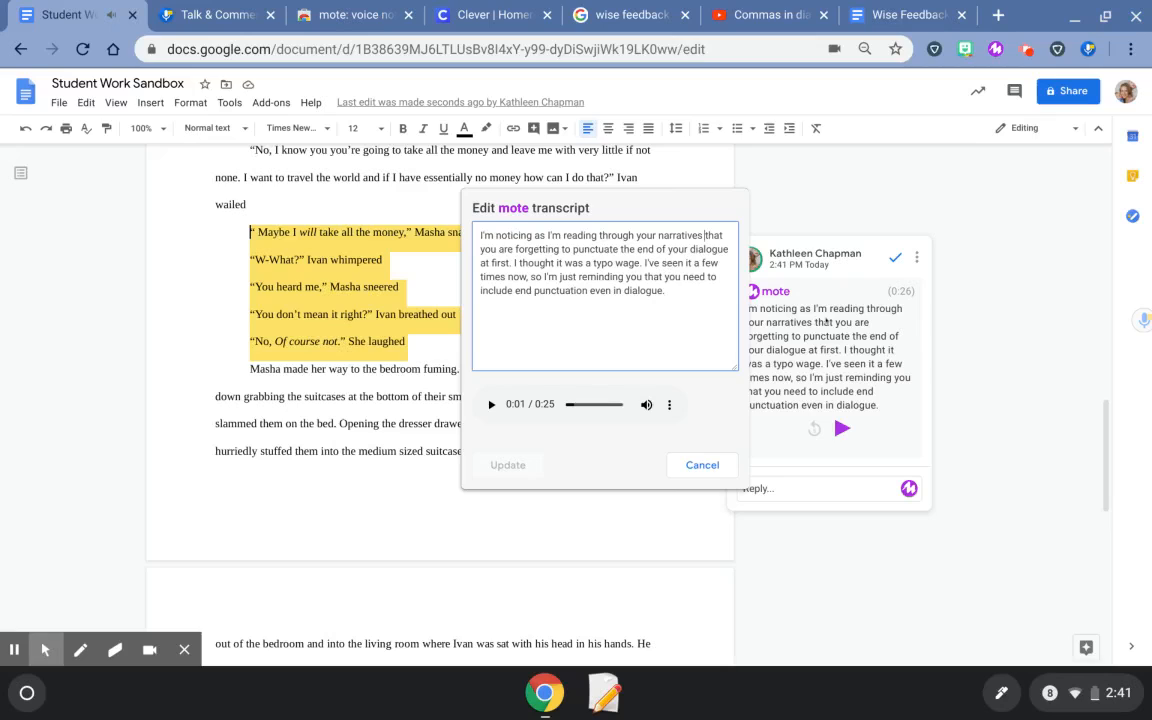
pyautogui.press('BackSpace')
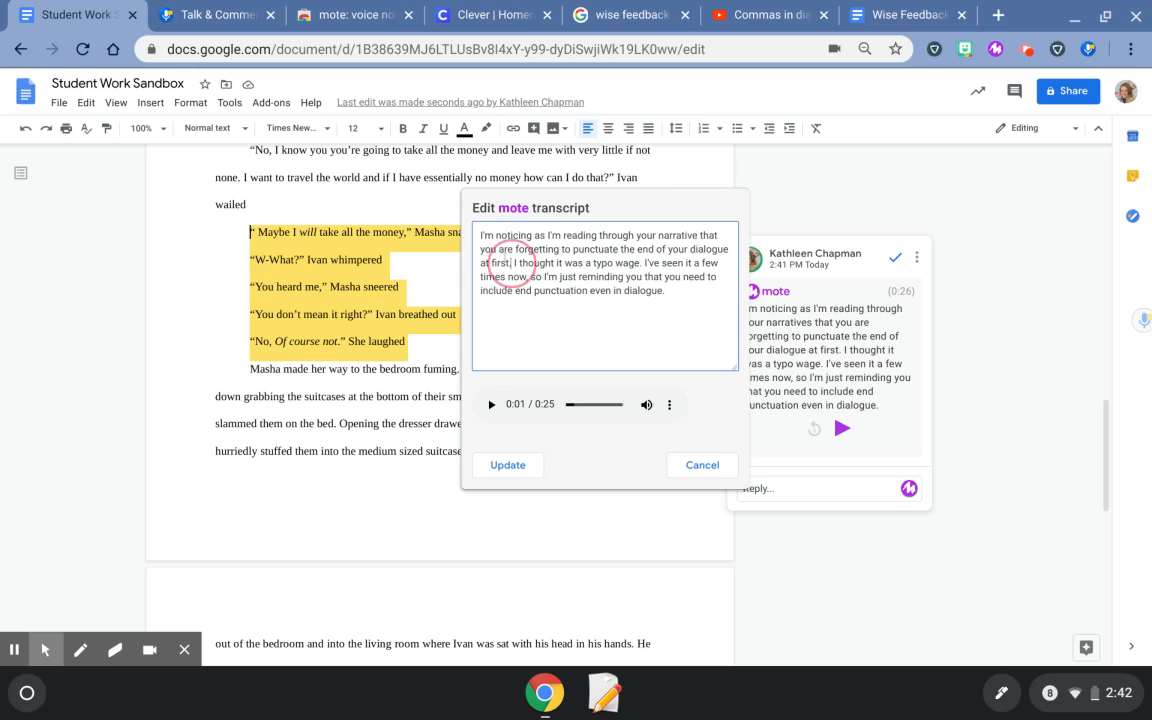
pyautogui.moveTo(511, 263); pyautogui.dragTo(480, 263)
pyautogui.press('BackSpace')
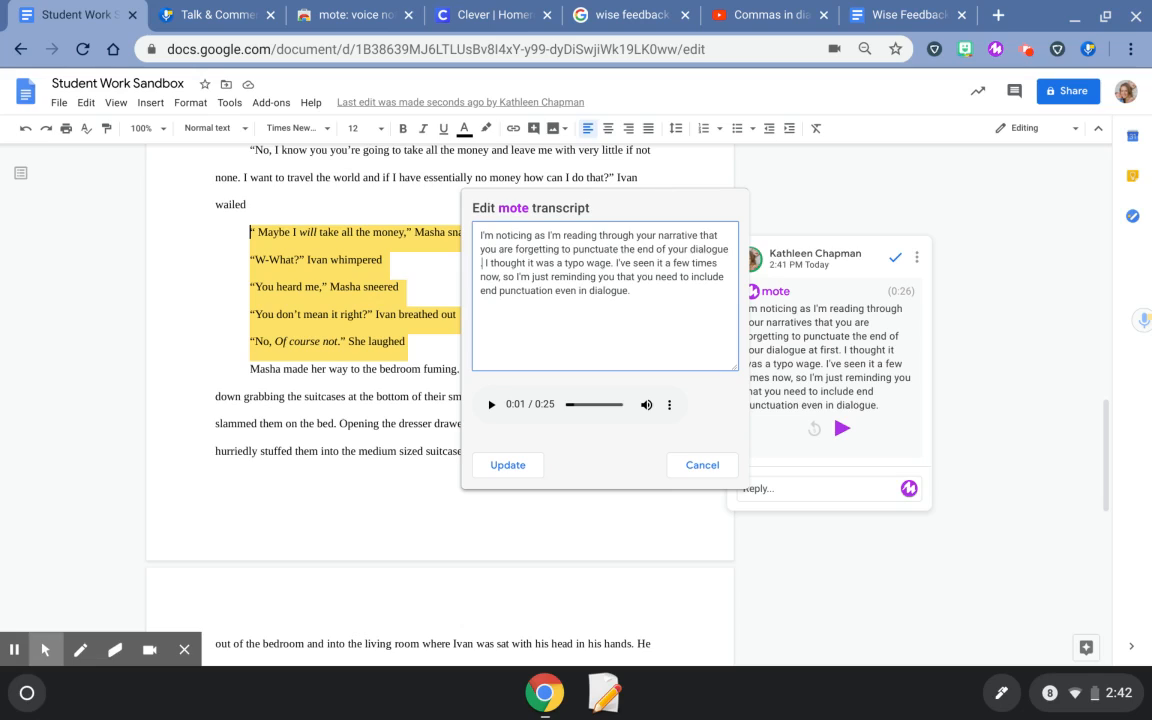
pyautogui.hotkey('ctrl', 'z')
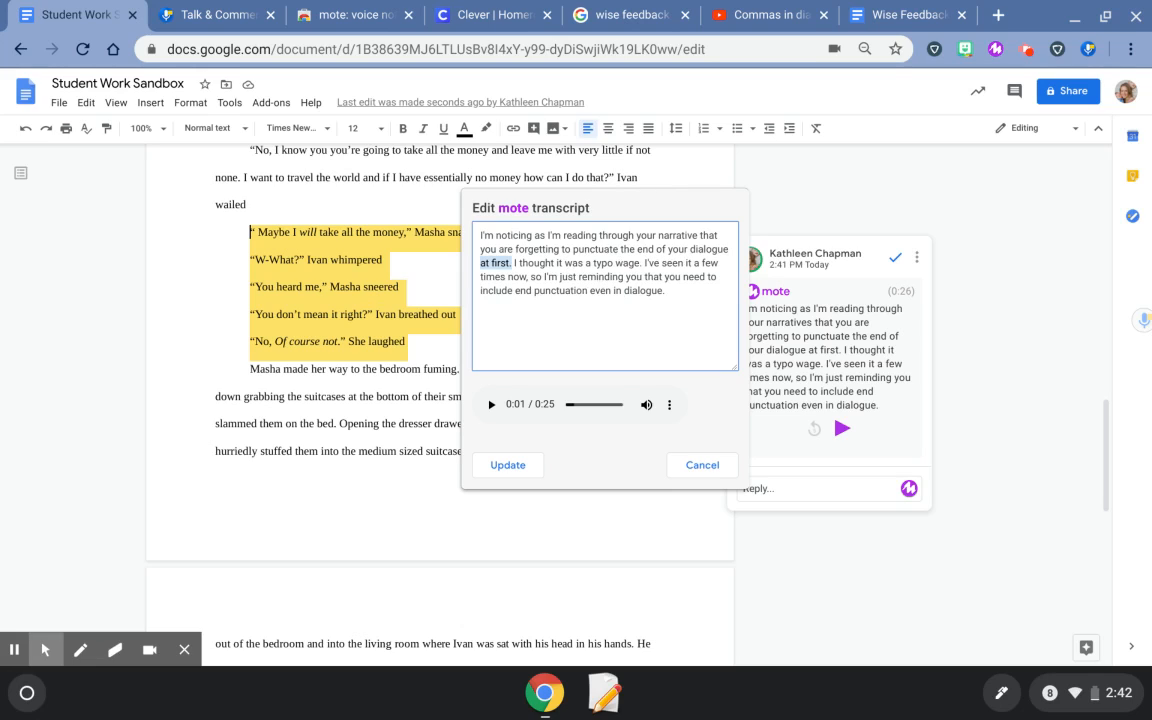
pyautogui.hotkey('ctrl', 'z')
# Step: End the transcript's first sentence with a period after "dialogue" and begin the following sentence with "At first,"
pyautogui.click(729, 249)
pyautogui.write('.')
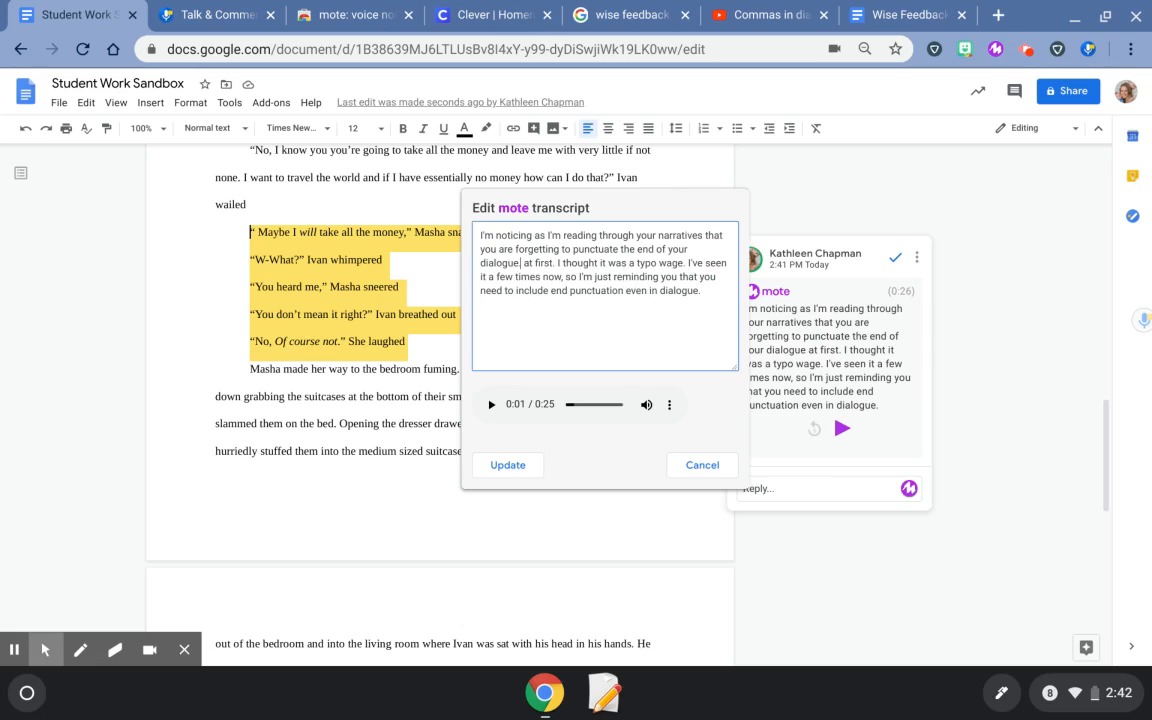
pyautogui.click(527, 263)
pyautogui.press('BackSpace')
pyautogui.write('A')
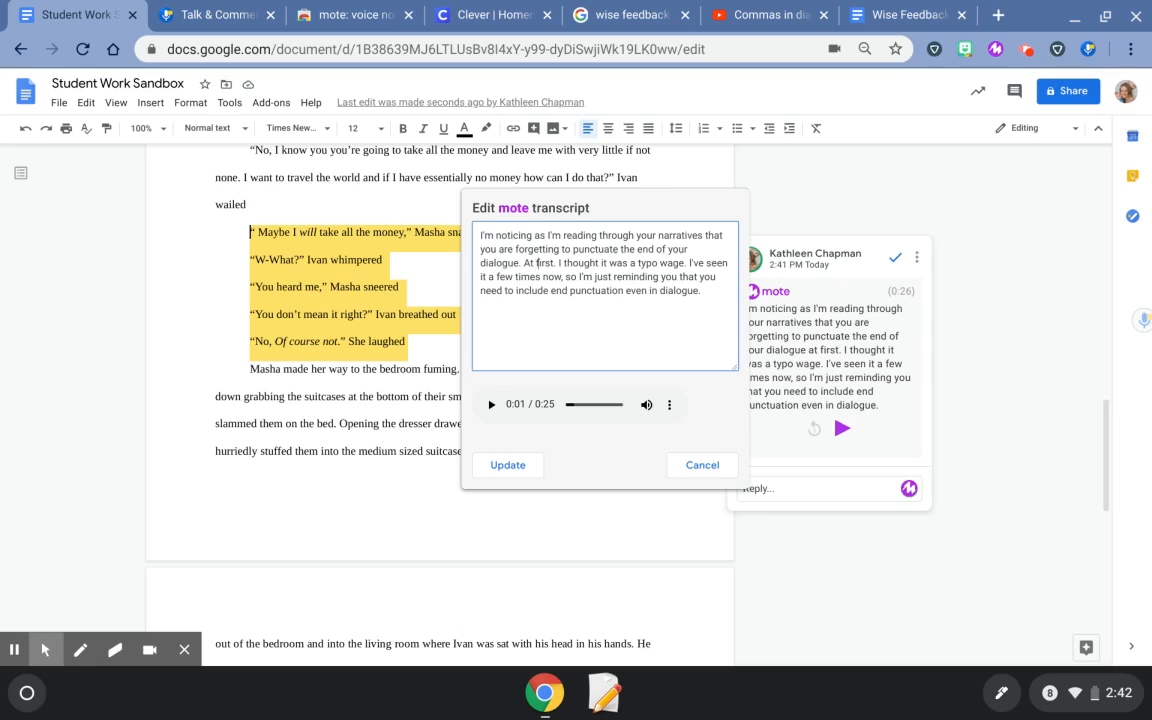
pyautogui.click(552, 263)
pyautogui.press('BackSpace')
pyautogui.write(',')
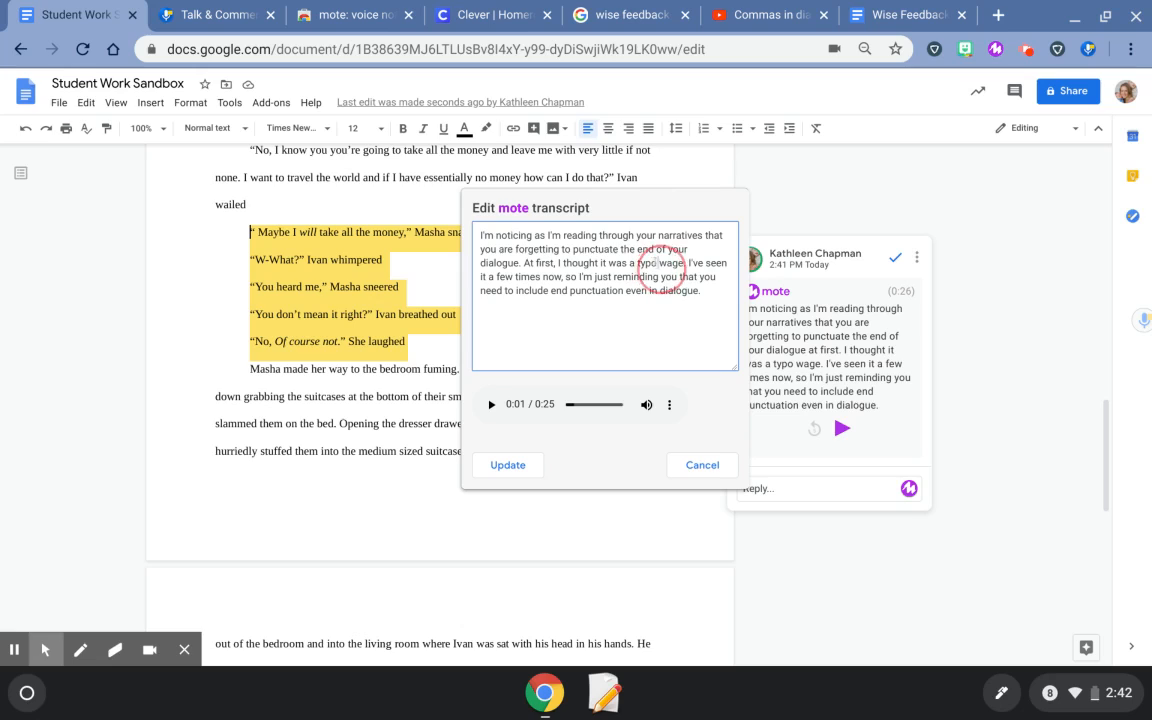
# Step: Replace "wage." after "typo" with ", but" in the mote transcript and save the updated text
pyautogui.doubleClick(672, 263)
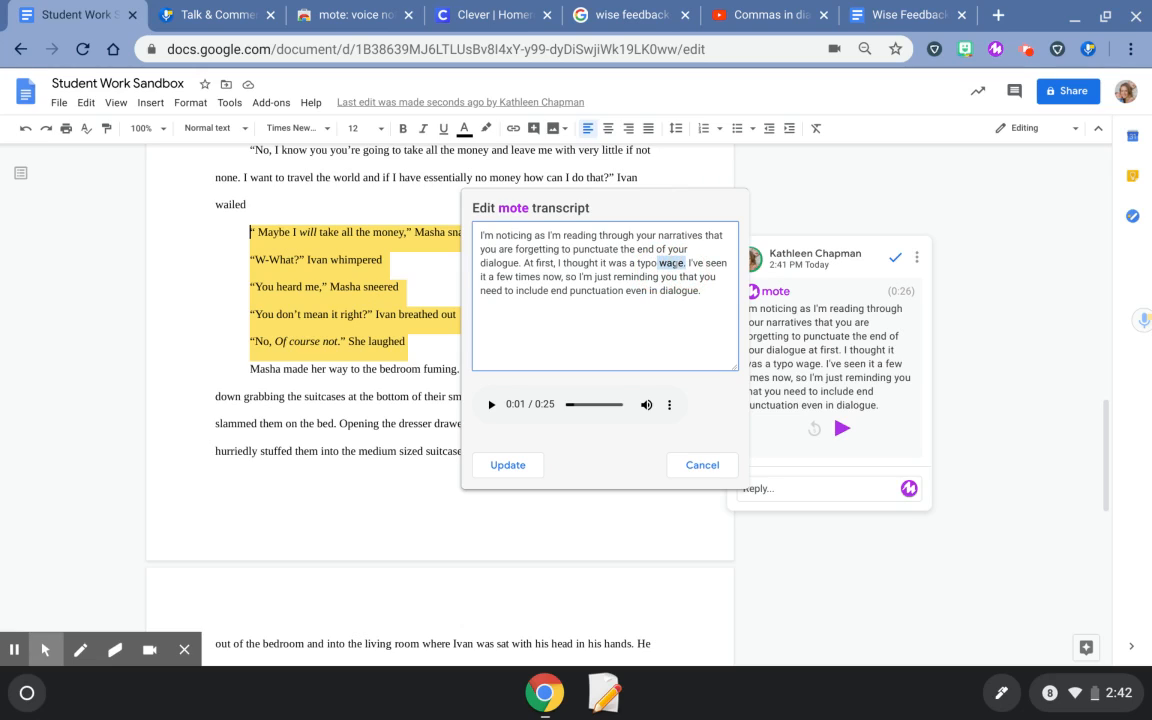
pyautogui.press('BackSpace')
pyautogui.press('BackSpace')
pyautogui.write(', but')
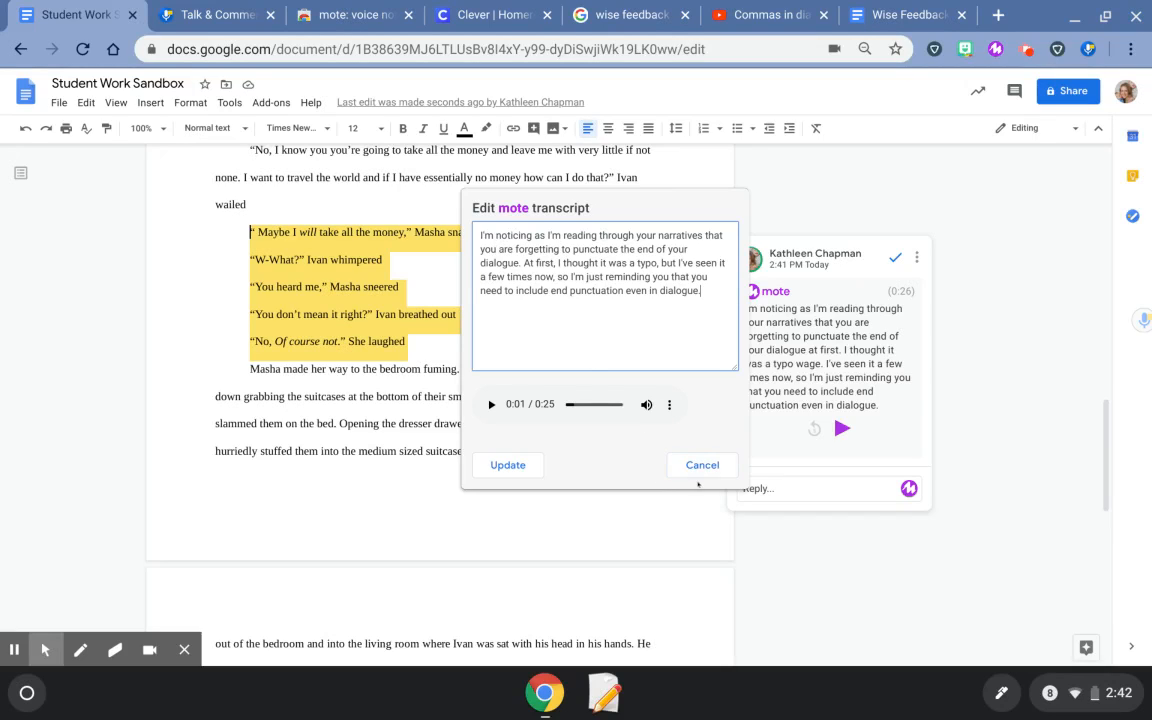
pyautogui.click(520, 464)
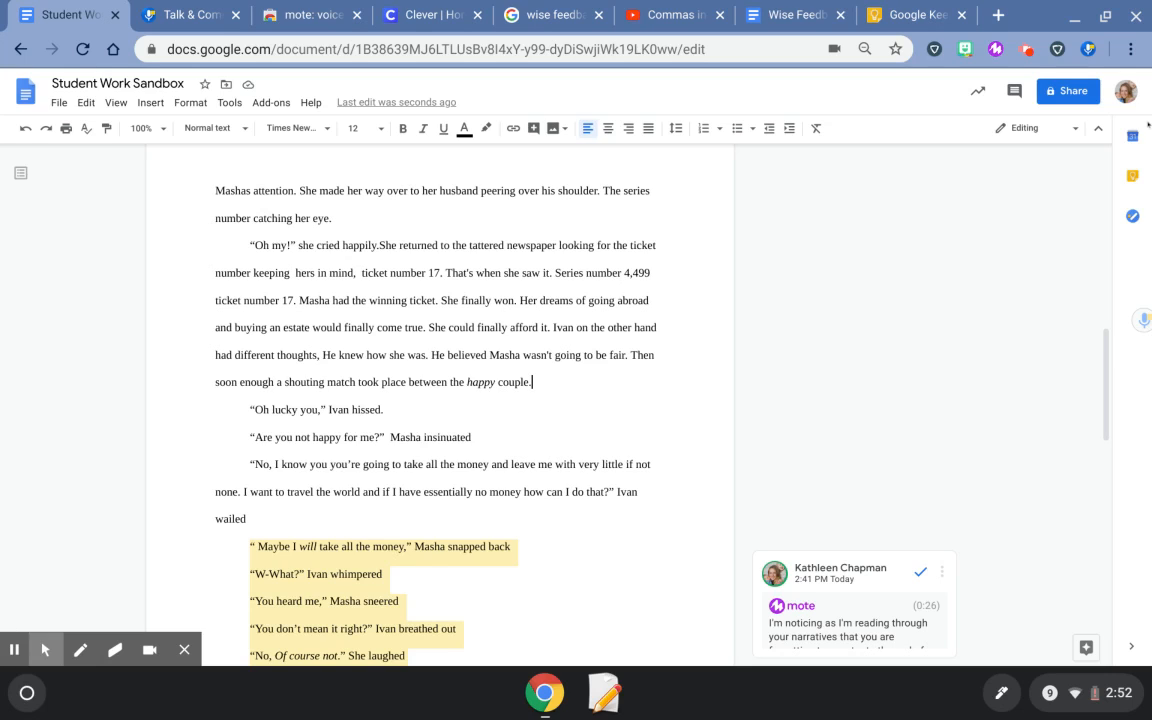
# Step: Open the Keep notes beside the document and copy "Missing or extra commas." from the Comment Bank note
pyautogui.click(1130, 178)
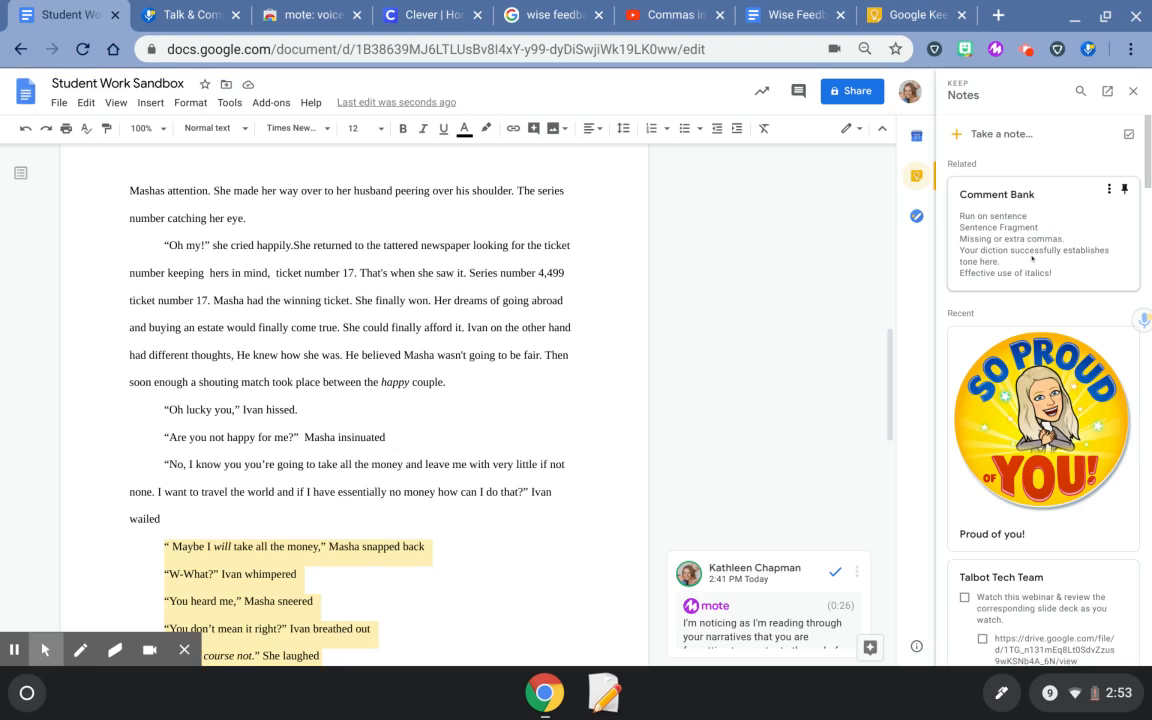
pyautogui.click(978, 226)
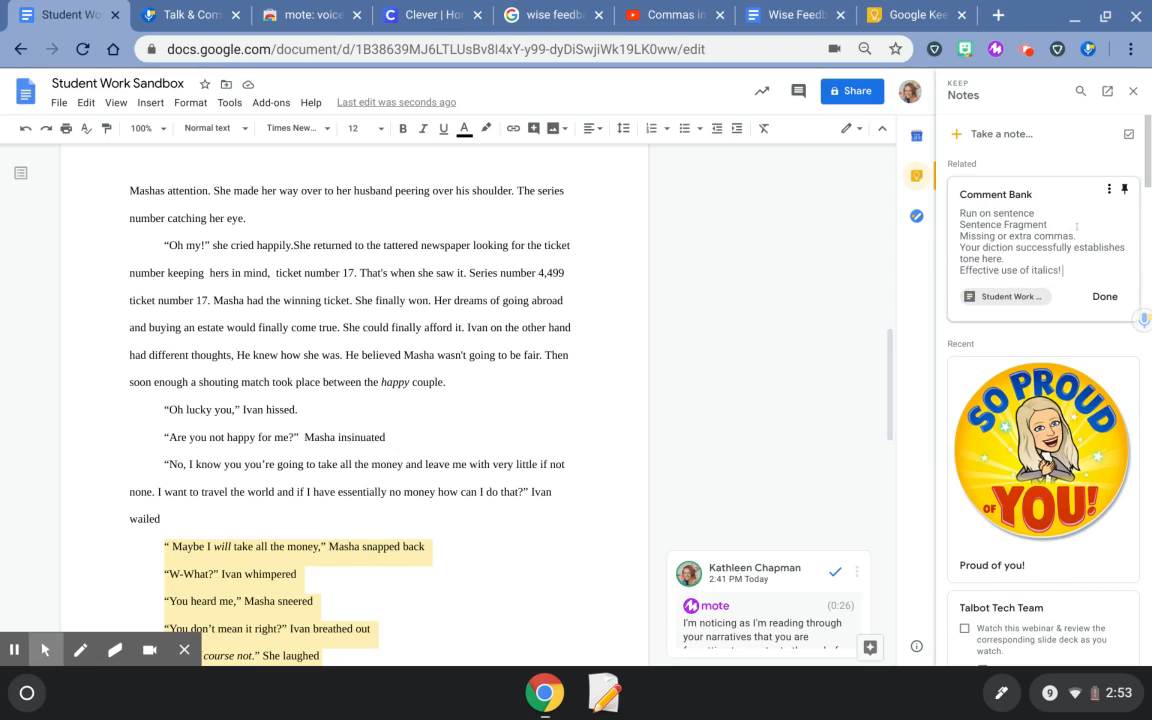
pyautogui.moveTo(1077, 226); pyautogui.dragTo(958, 236)
pyautogui.hotkey('ctrl', 'c')
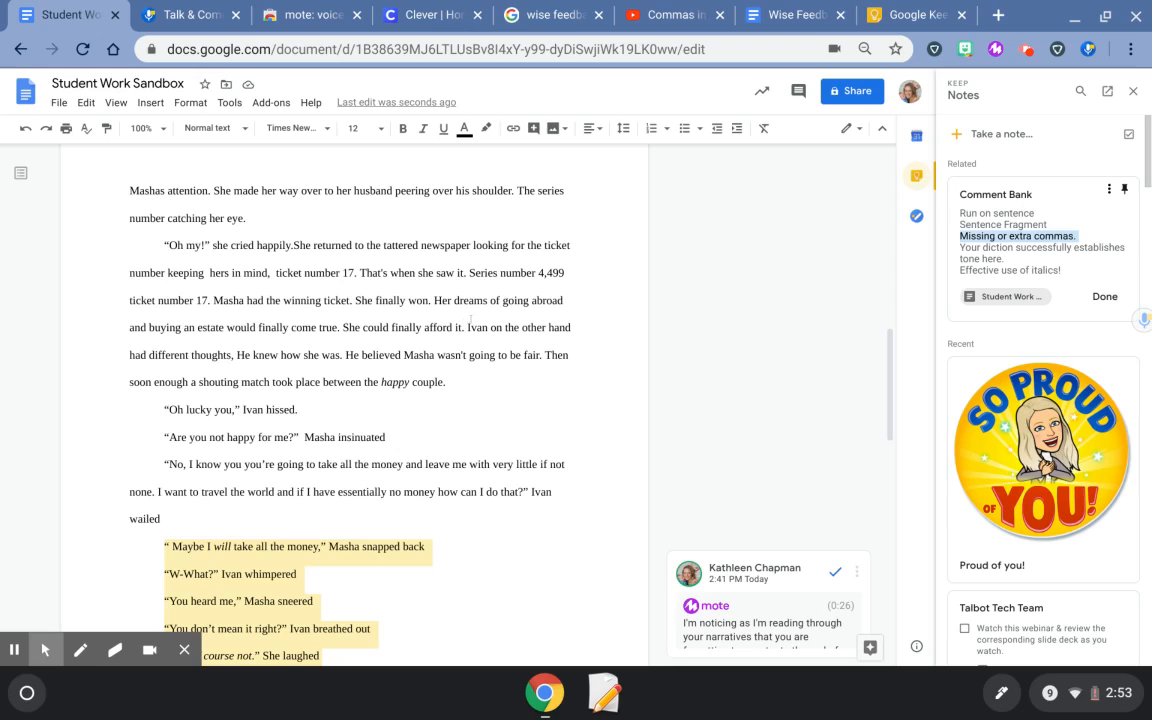
# Step: Comment on the sentence ending "He knew how she was." with the copied text "Missing or extra commas." and post it
pyautogui.moveTo(465, 327); pyautogui.dragTo(344, 356)
pyautogui.click(648, 338)
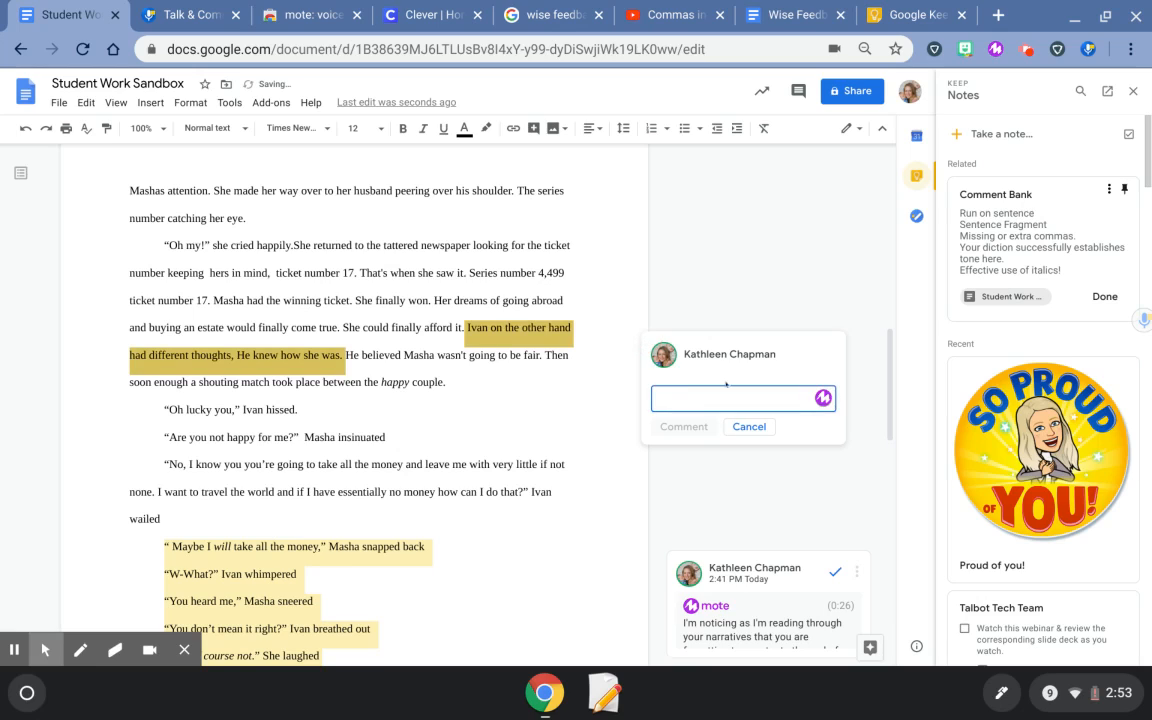
pyautogui.rightClick(686, 398)
pyautogui.click(736, 227)
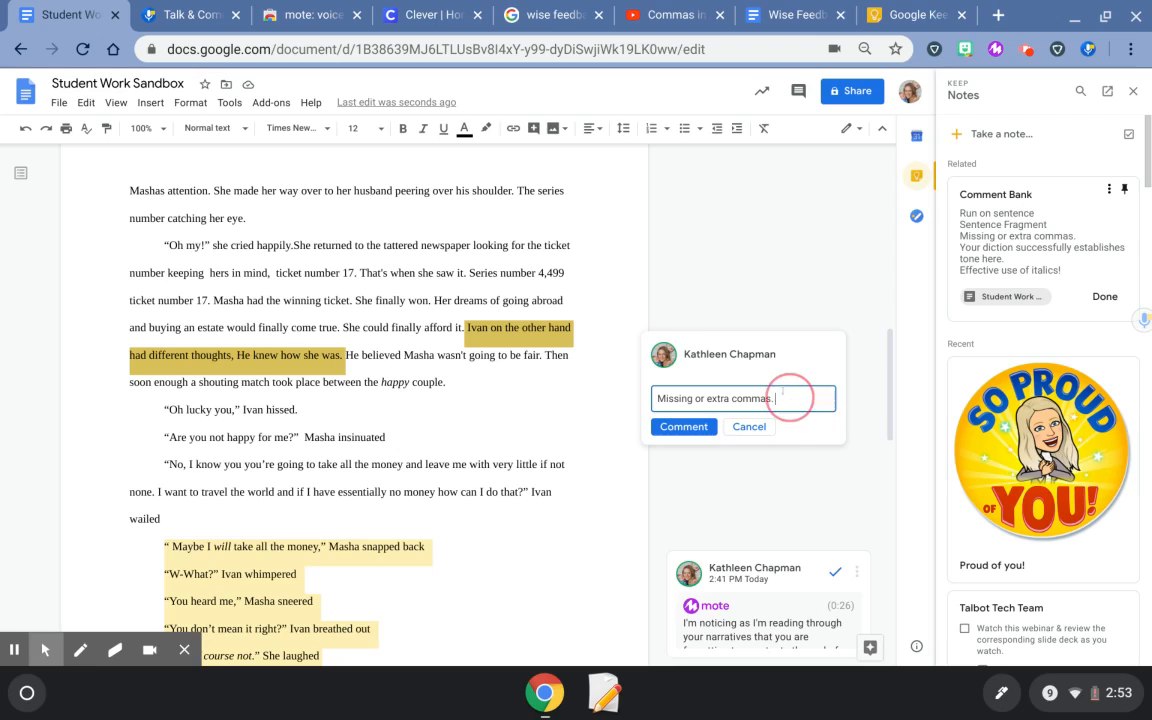
pyautogui.click(684, 427)
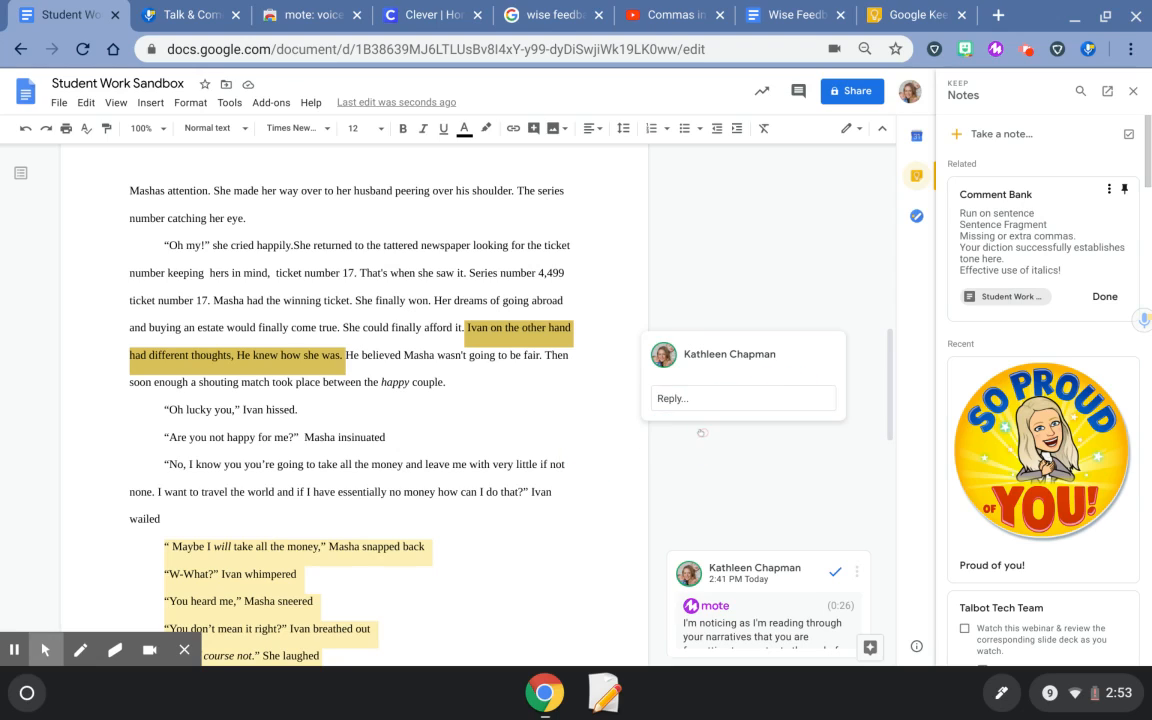
pyautogui.click(857, 353)
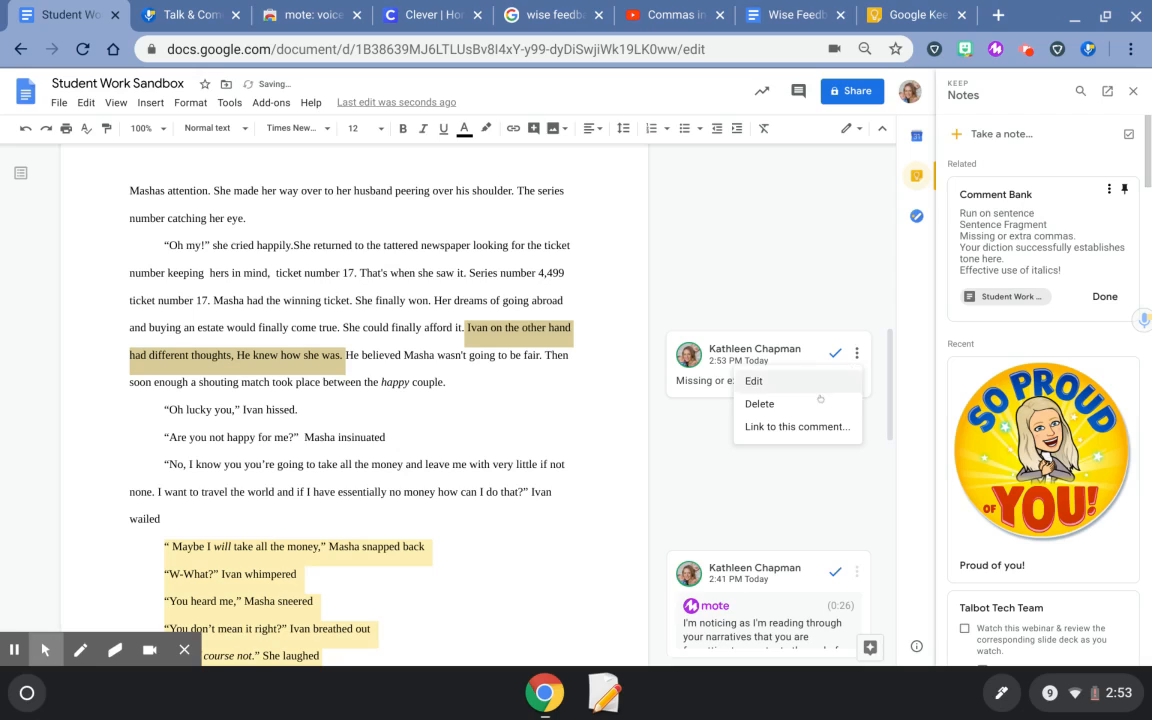
pyautogui.click(681, 384)
pyautogui.click(731, 414)
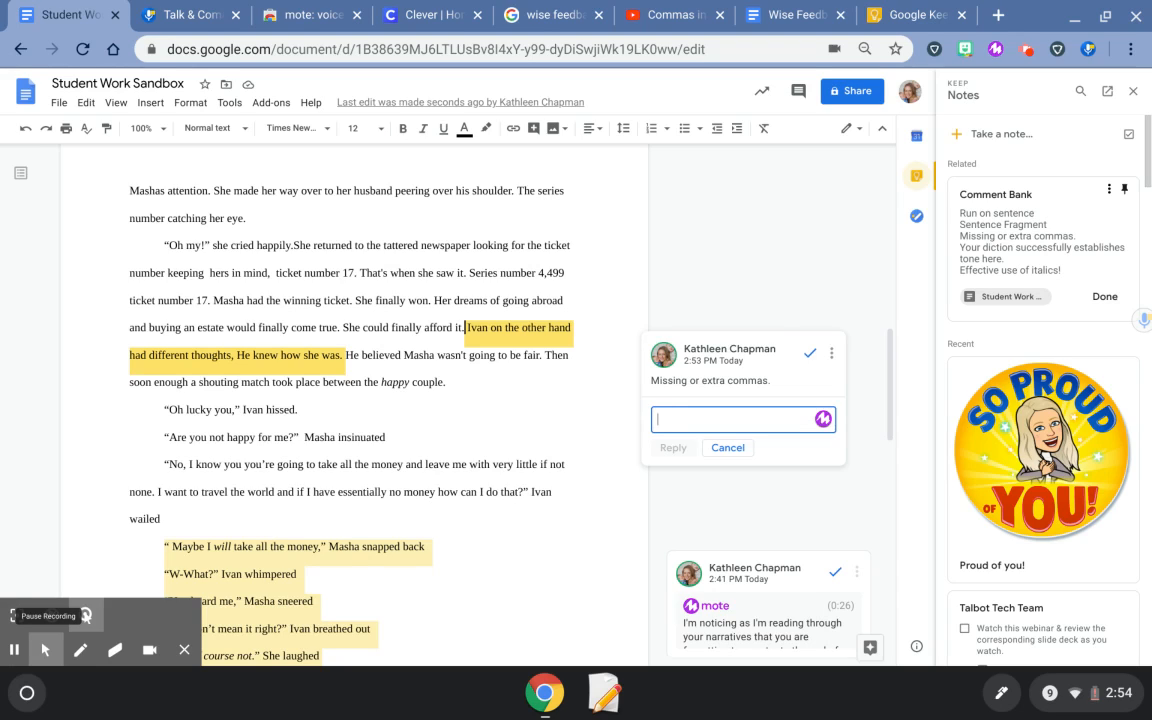
pyautogui.rightClick(729, 424)
pyautogui.click(775, 254)
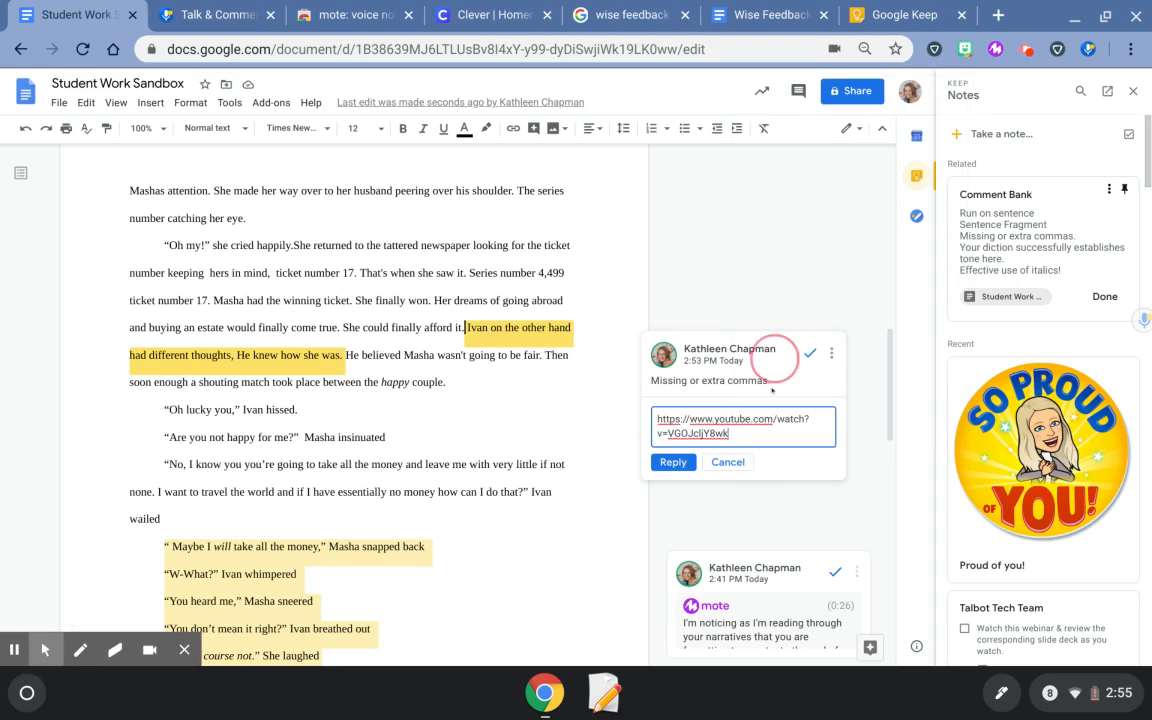
pyautogui.click(676, 462)
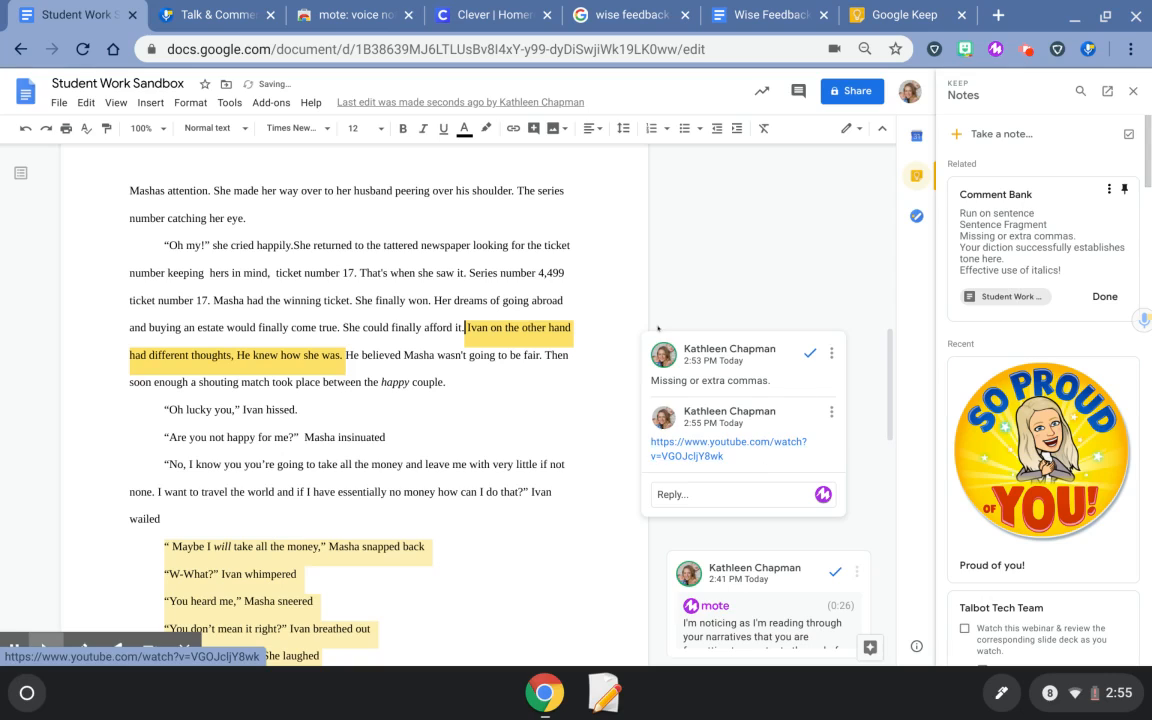
# Step: Edit the video-link reply to begin with "Watch this video to review the rules for commas:" and save it
pyautogui.click(831, 411)
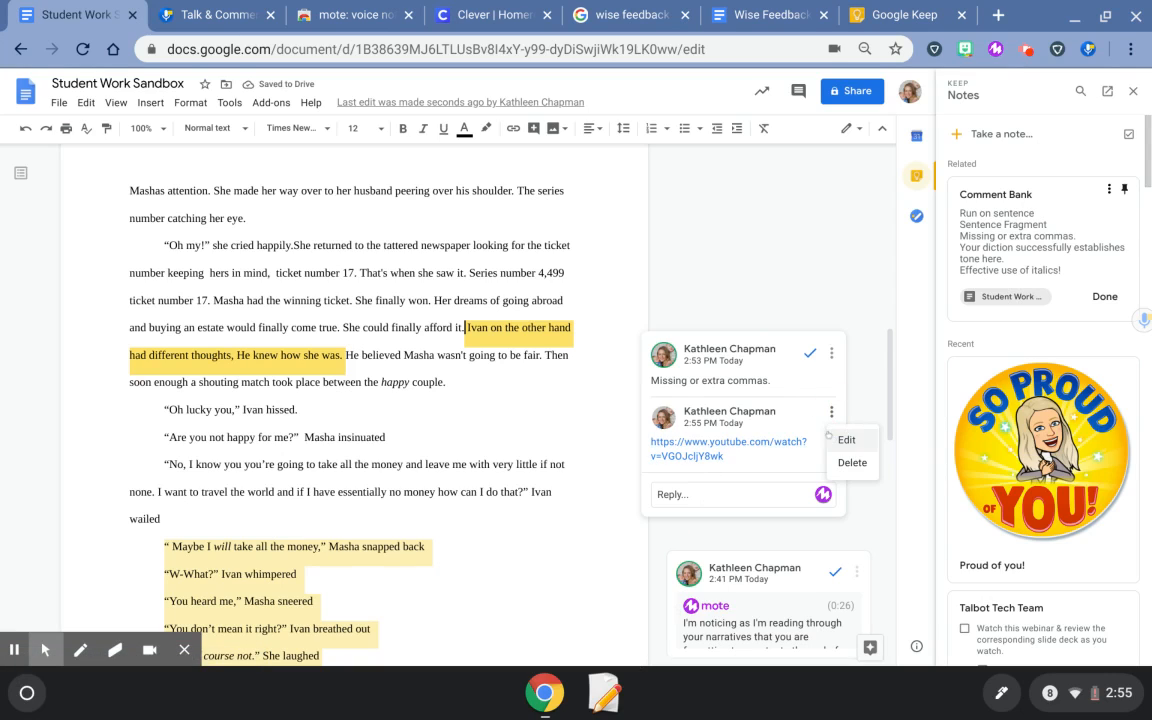
pyautogui.click(847, 437)
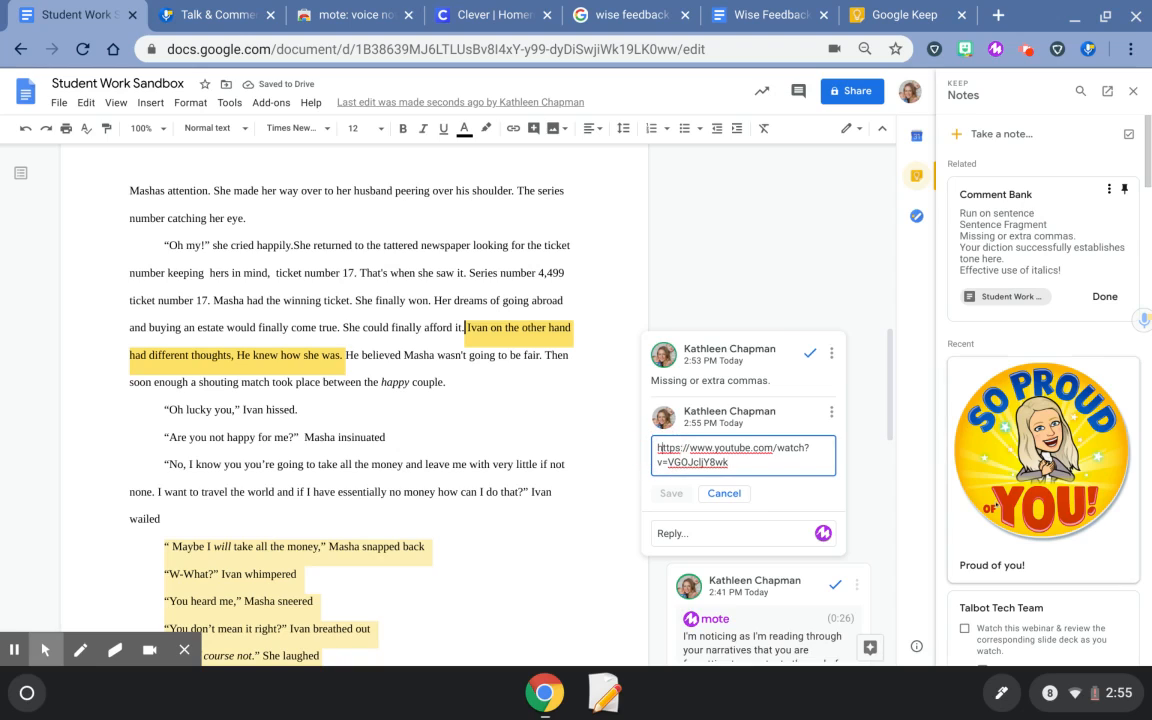
pyautogui.write('Watch this vide')
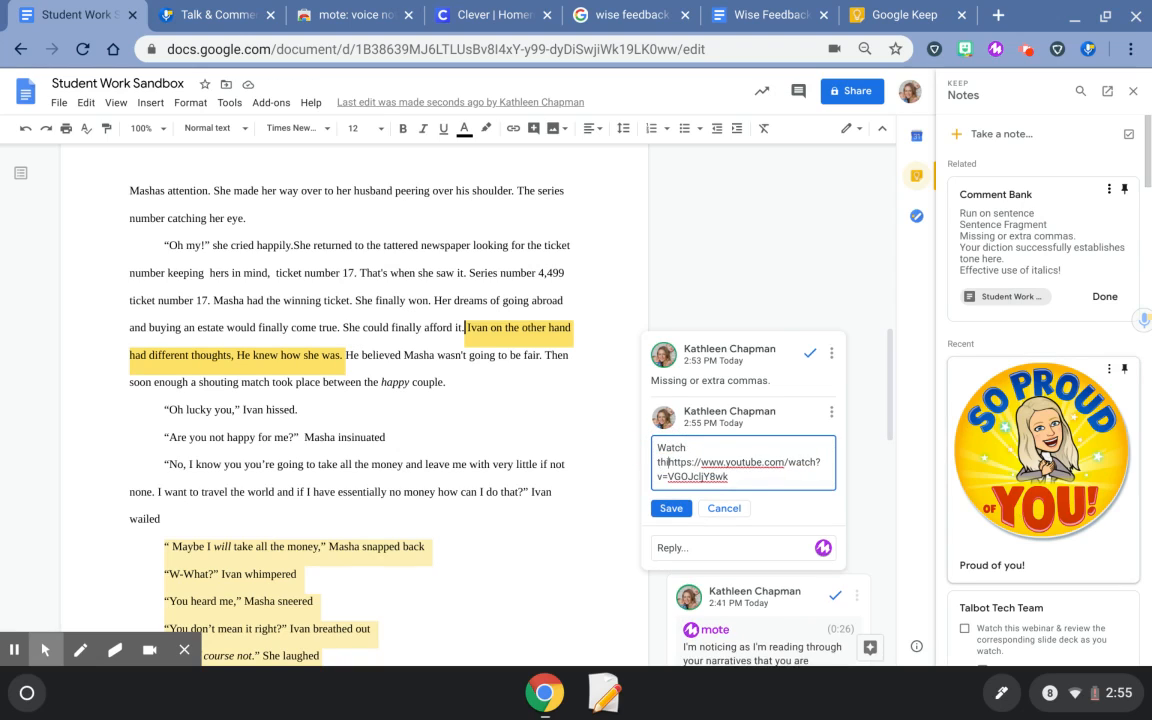
pyautogui.write('o to review the ru')
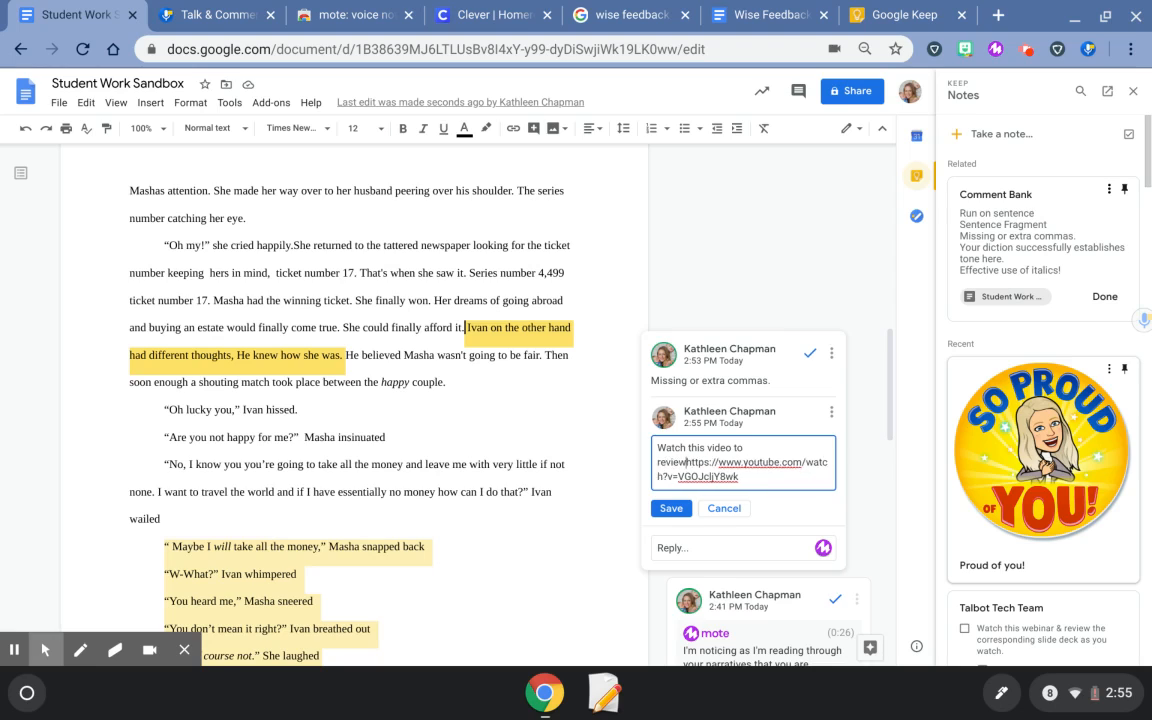
pyautogui.write('les for commas:')
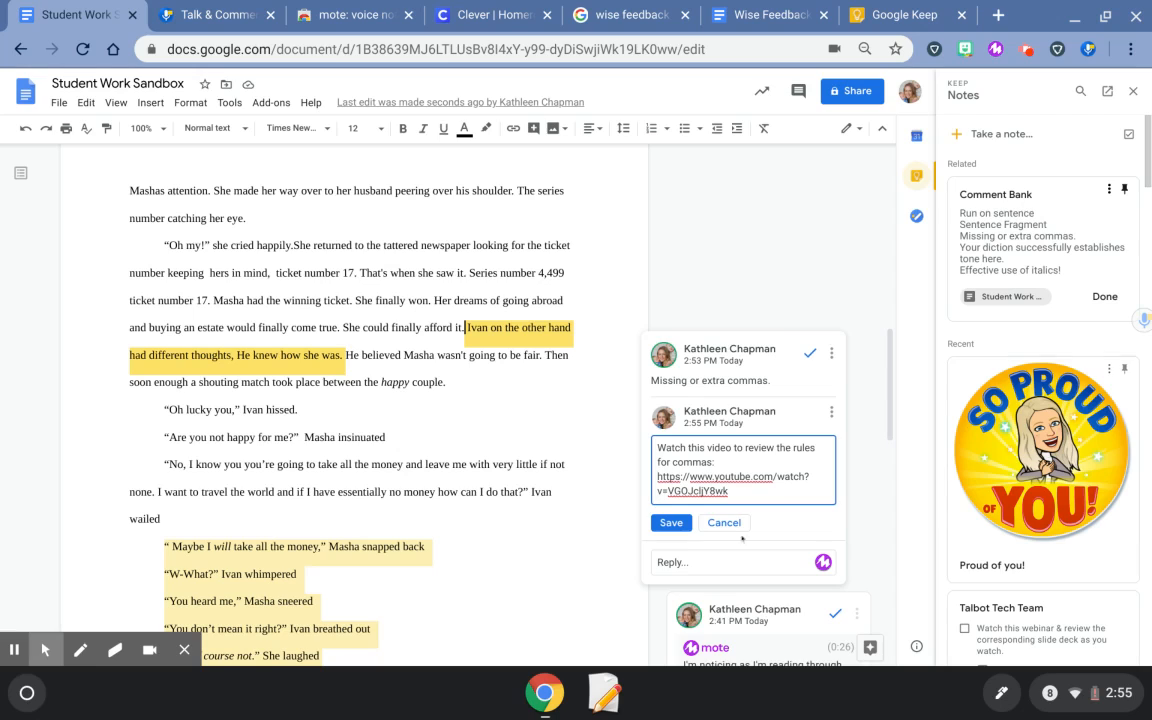
pyautogui.click(671, 523)
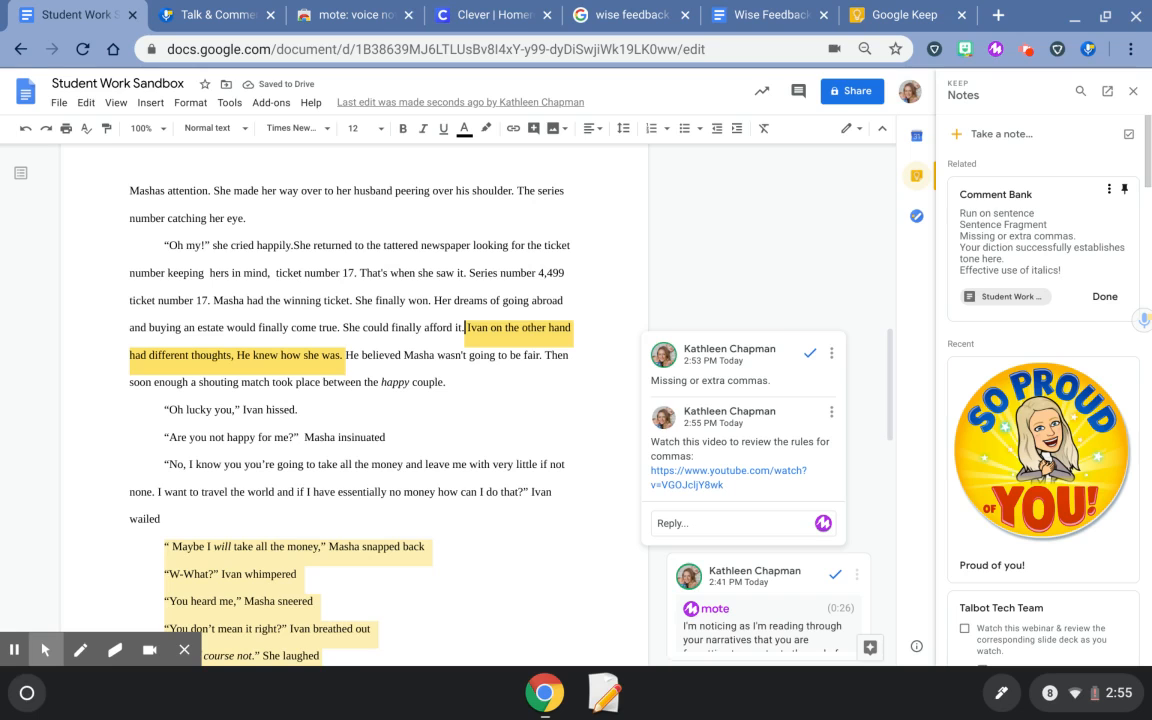
# Step: Comment on the story's last line, ending "Masha spit", with "Effective use of italics!" copied from the Comment Bank note, and post it
pyautogui.scroll(-3, 683, 502)
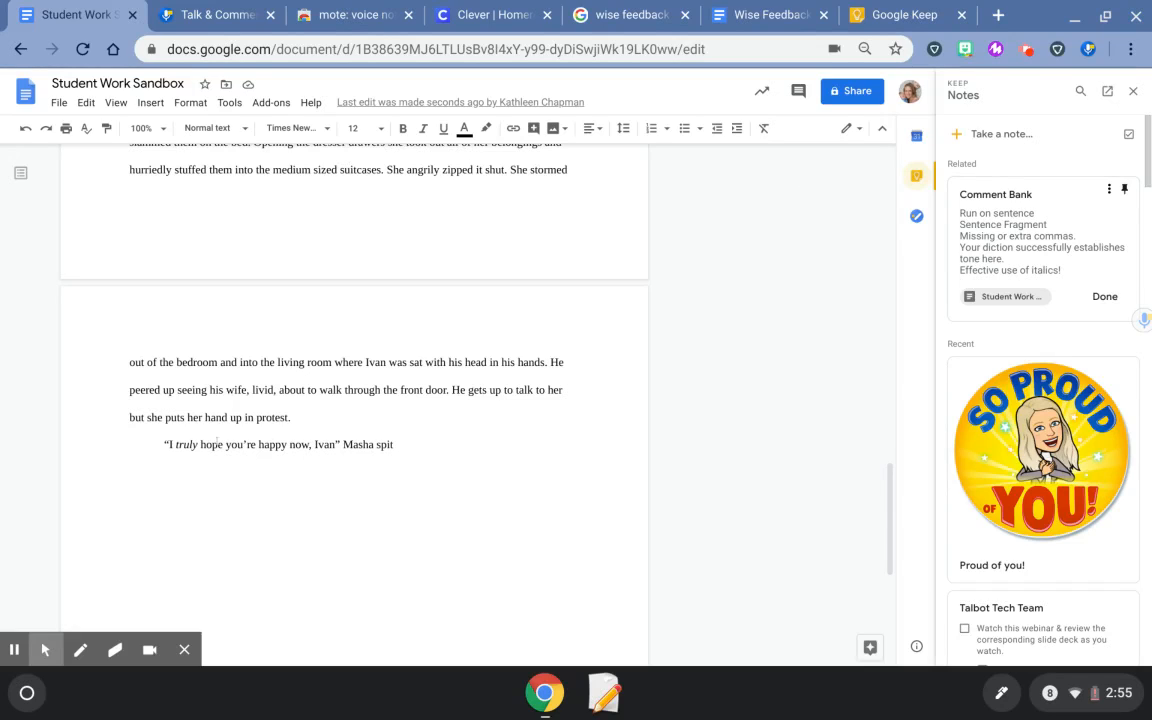
pyautogui.moveTo(143, 431); pyautogui.dragTo(418, 440)
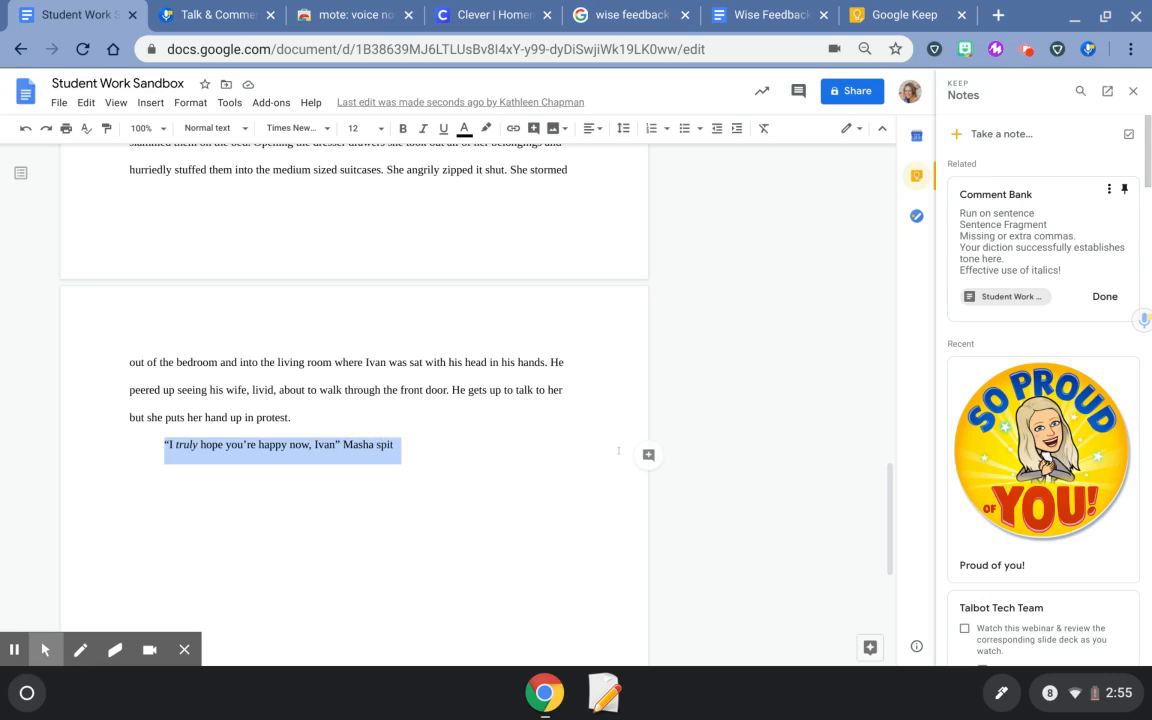
pyautogui.click(648, 455)
pyautogui.moveTo(1064, 271); pyautogui.dragTo(945, 278)
pyautogui.hotkey('ctrl', 'c')
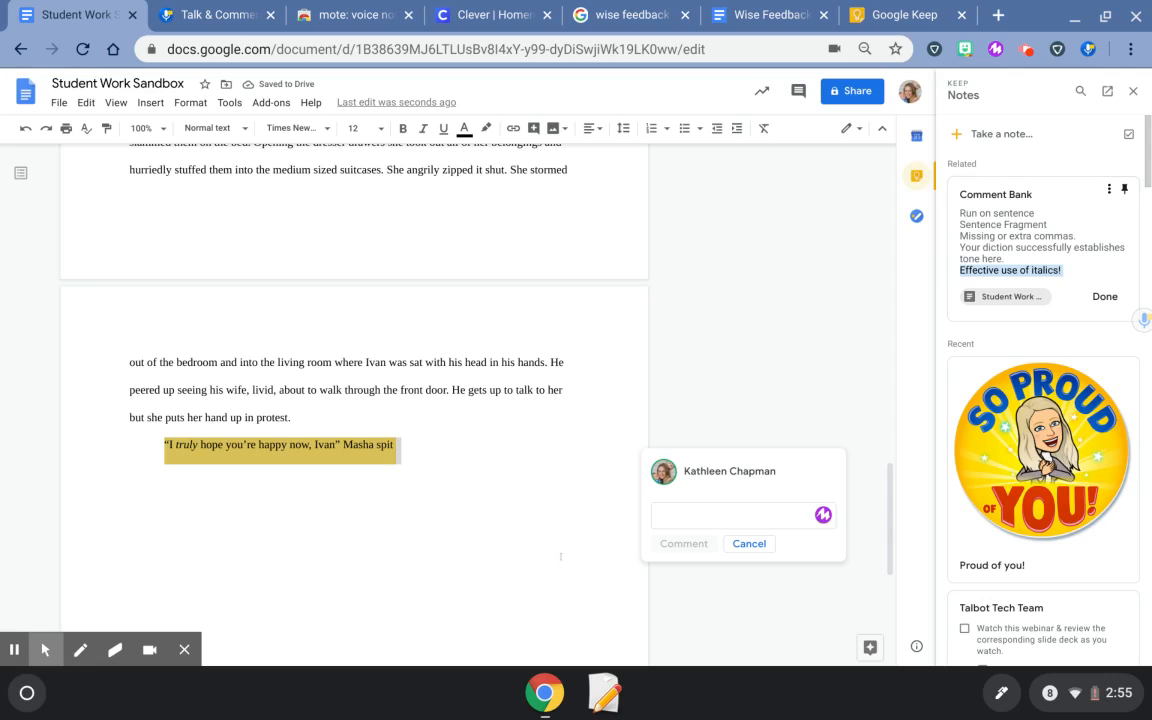
pyautogui.click(689, 510)
pyautogui.hotkey('ctrl', 'v')
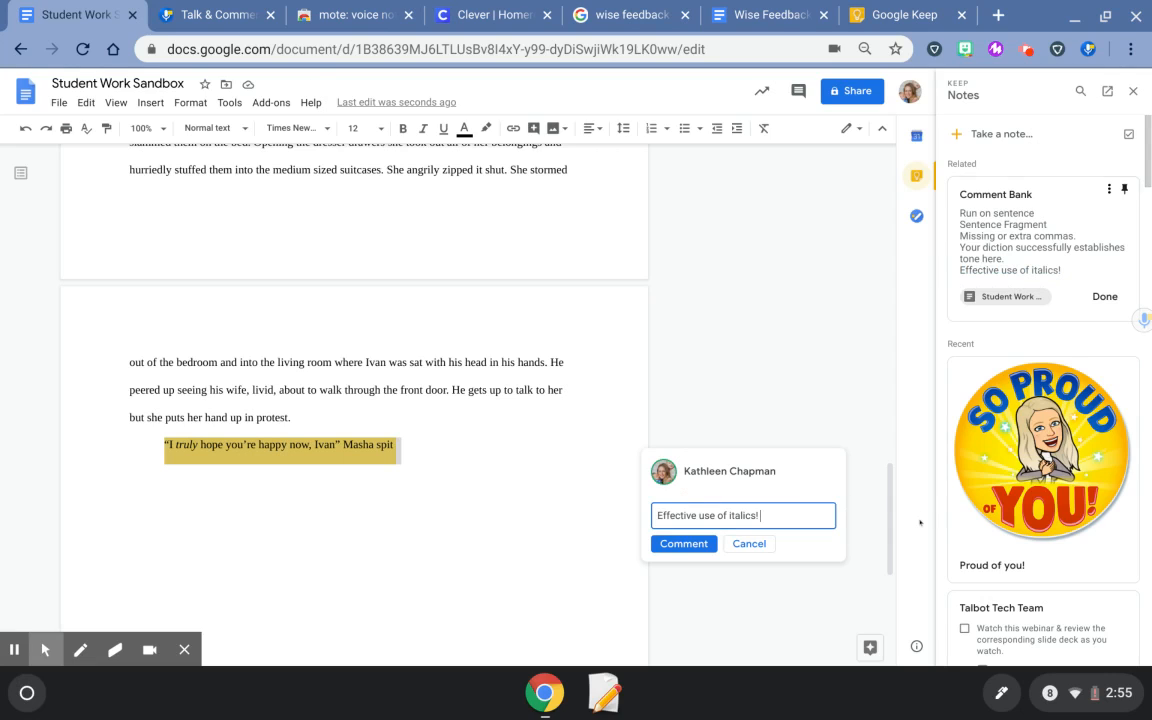
pyautogui.click(683, 543)
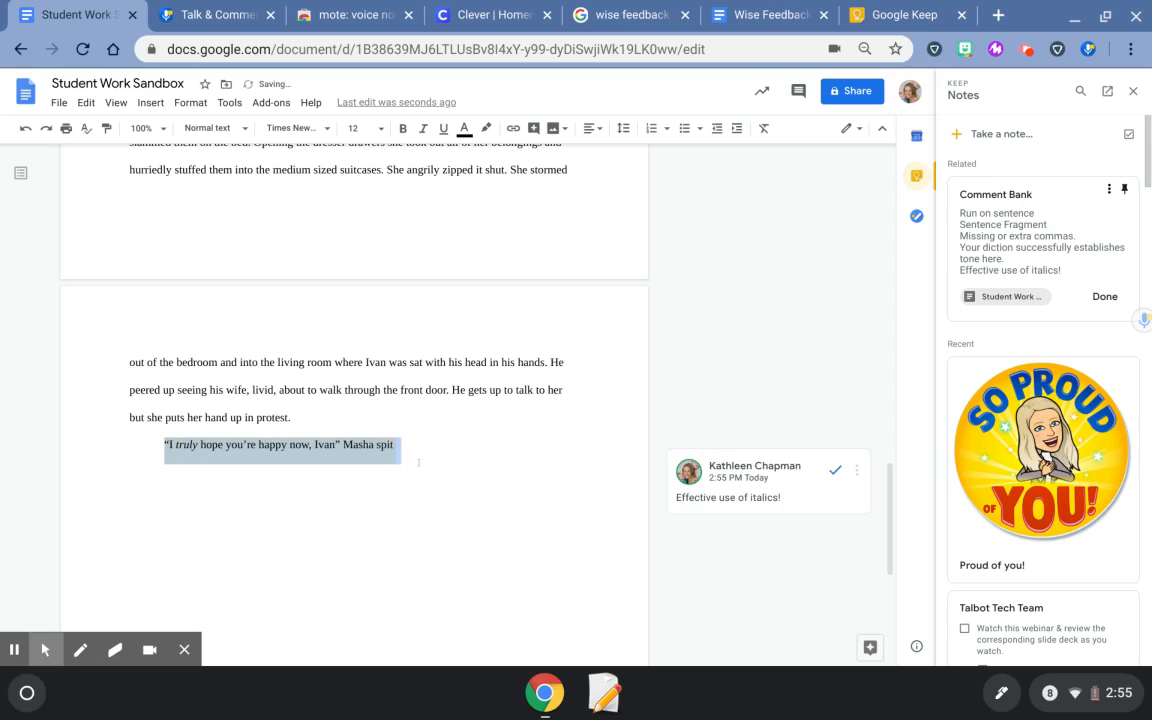
# Step: Add three new lines below the story's last line, ending "Masha spit"
pyautogui.scroll(-2, 381, 447)
pyautogui.click(404, 357)
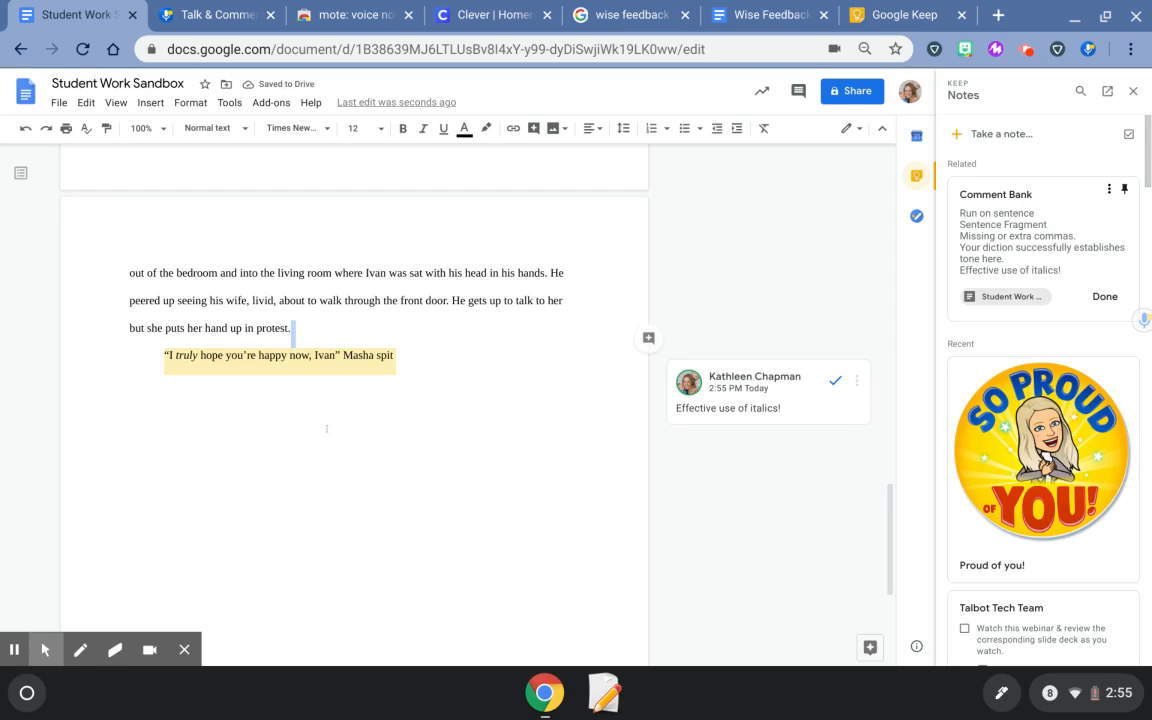
pyautogui.press('Return')
pyautogui.press('Return')
pyautogui.press('Return')
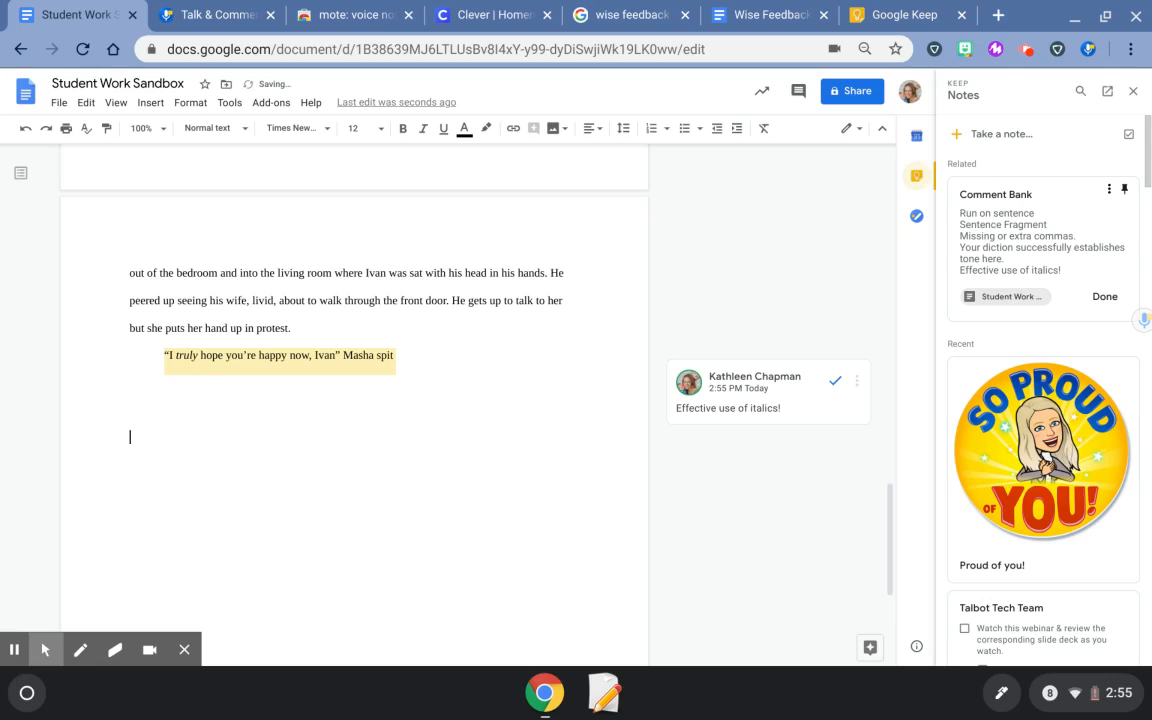
# Step: Copy the "So Proud of You!" sticker from the "Proud of you!" Keep note and paste it below the story
pyautogui.click(1090, 449)
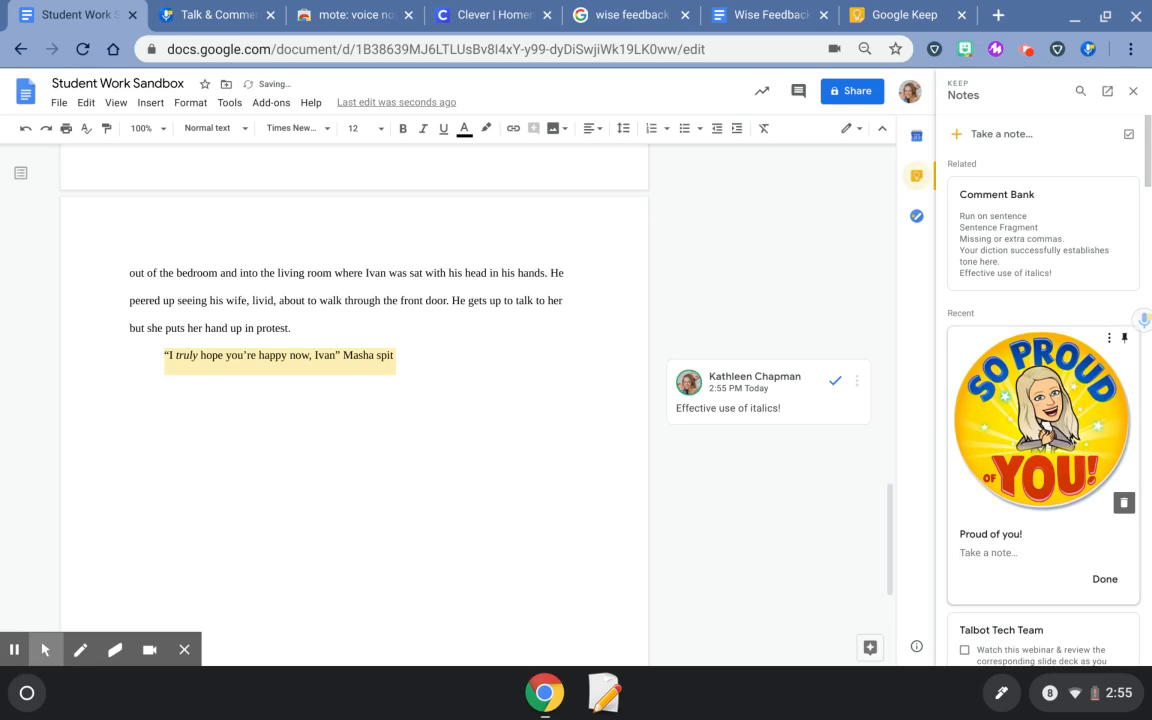
pyautogui.click(402, 542)
pyautogui.rightClick(1062, 402)
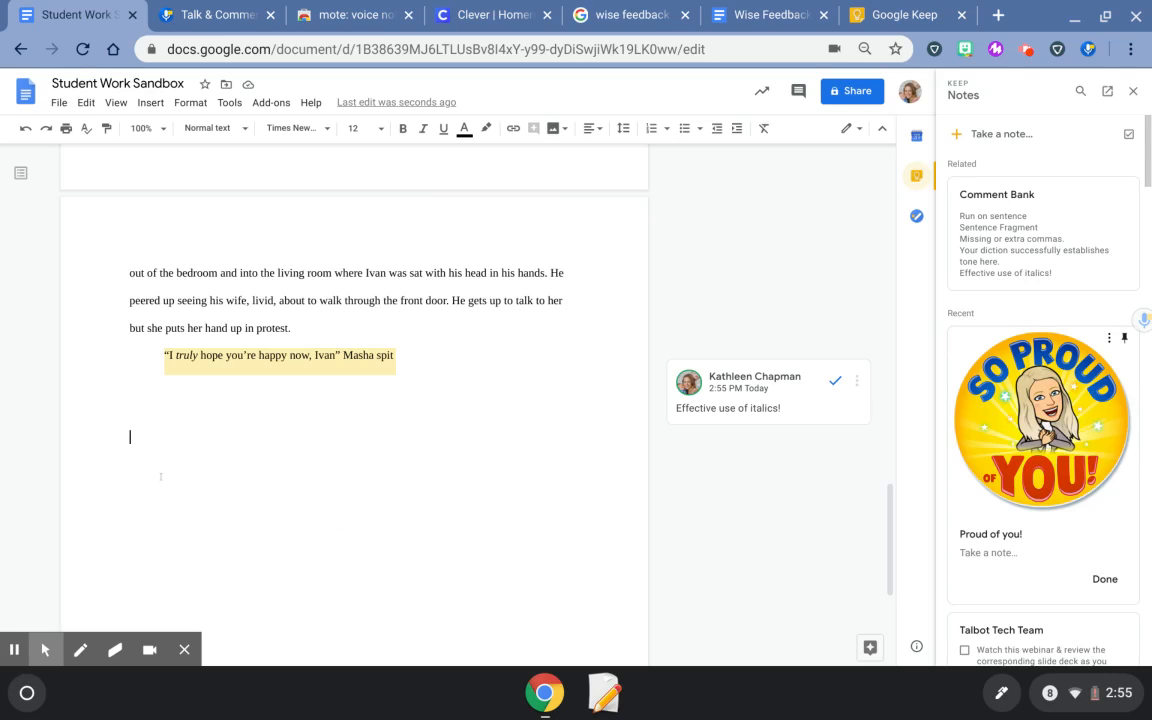
pyautogui.rightClick(150, 445)
pyautogui.click(183, 254)
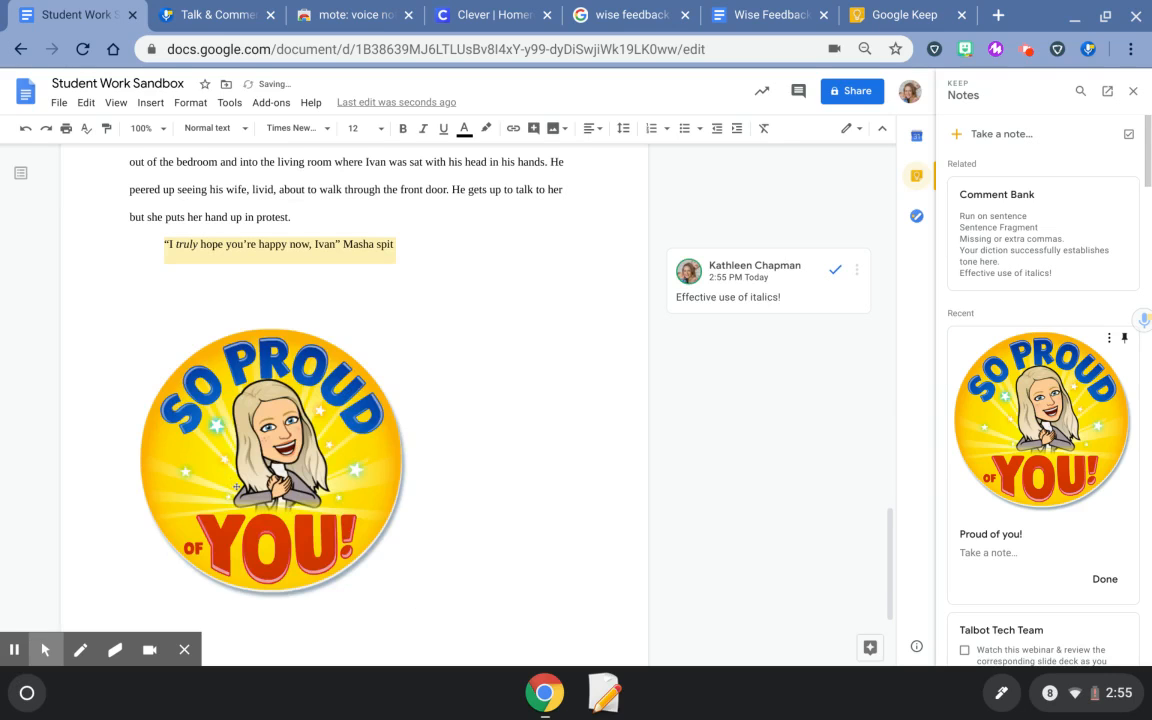
# Step: Review the story's last two pages, examining the posted comments and the sticker at the end
pyautogui.scroll(3, 414, 490)
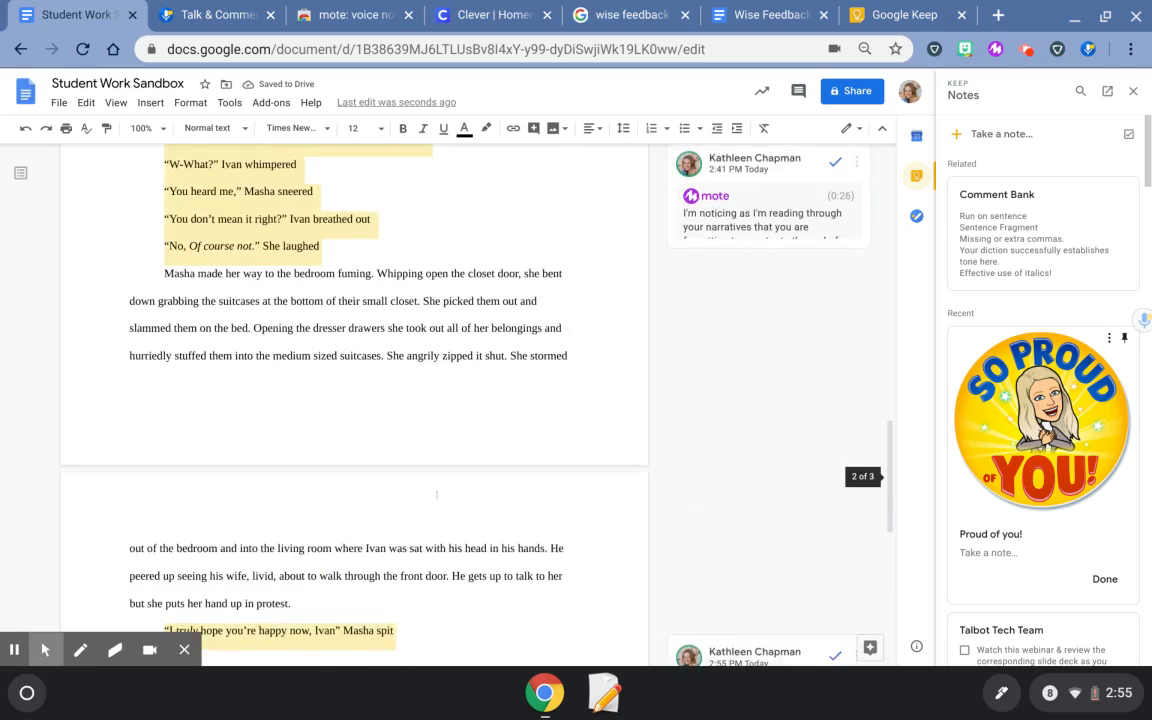
pyautogui.scroll(-3, 311, 486)
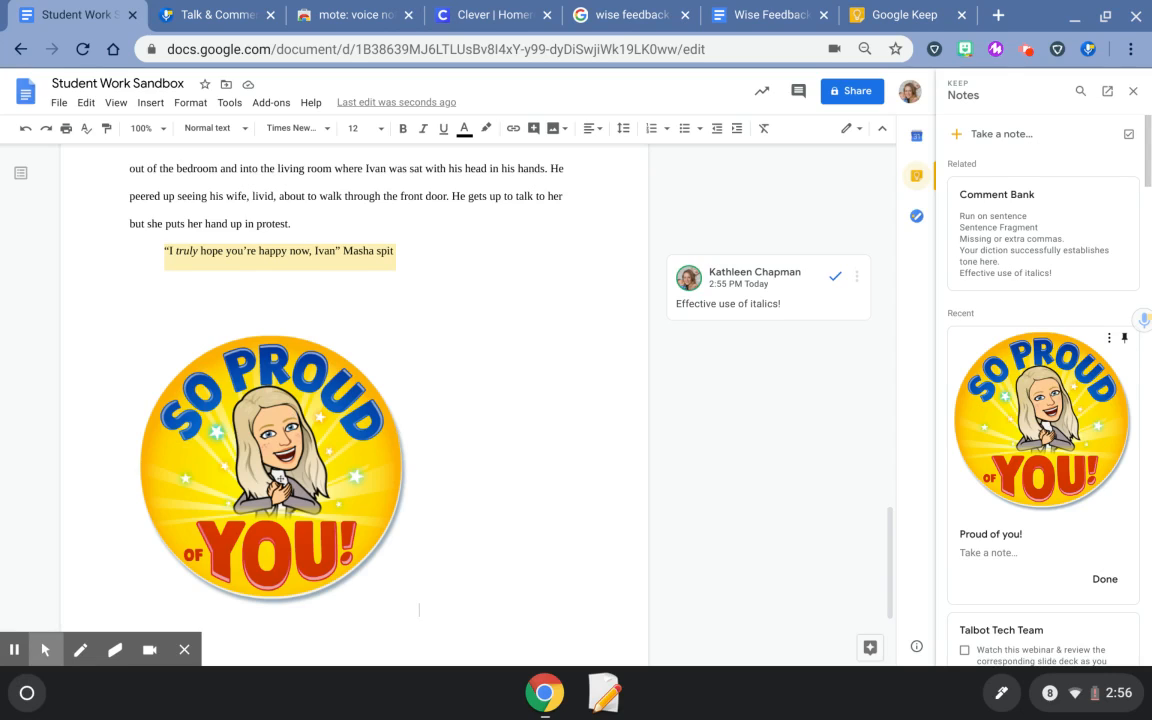
pyautogui.scroll(1, 208, 412)
pyautogui.scroll(-3, 208, 412)
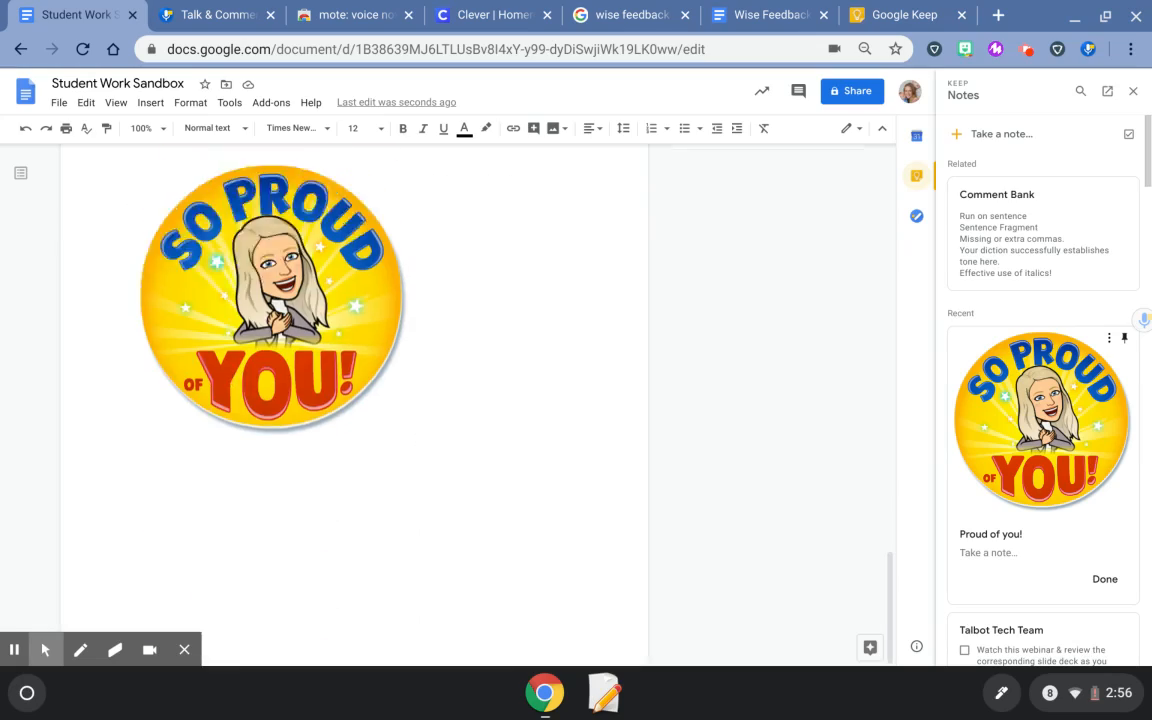
pyautogui.scroll(15, 208, 412)
pyautogui.scroll(-10, 208, 412)
pyautogui.scroll(-10, 210, 410)
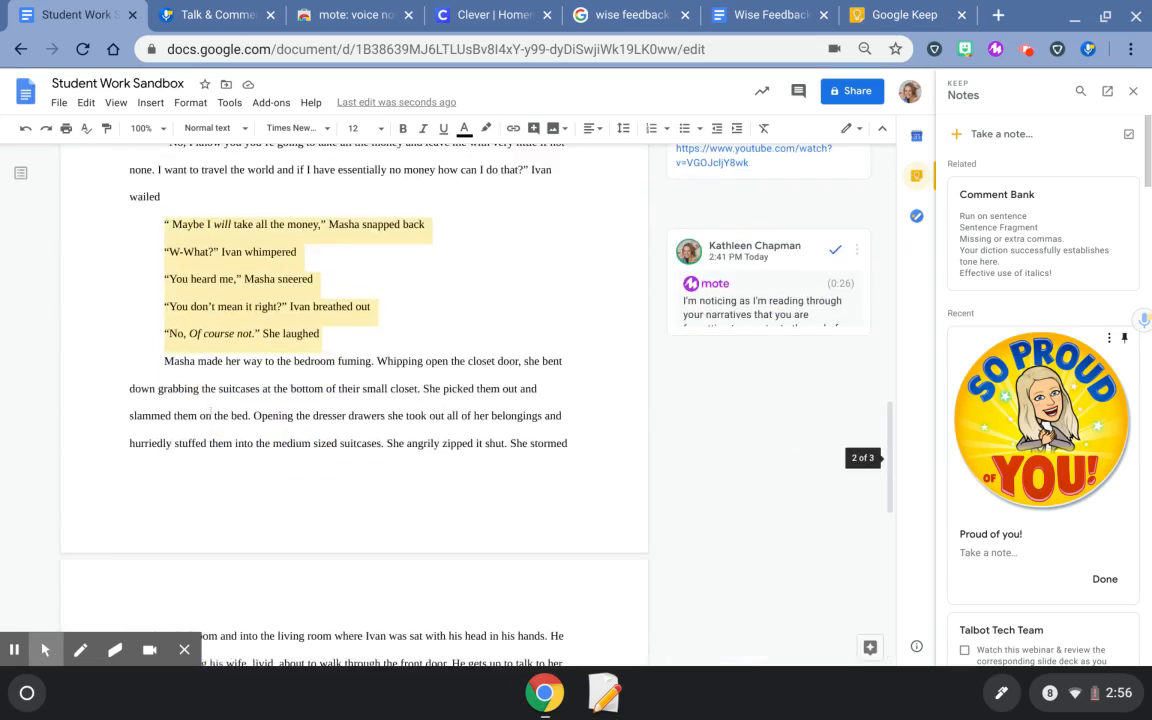
pyautogui.scroll(-5, 210, 410)
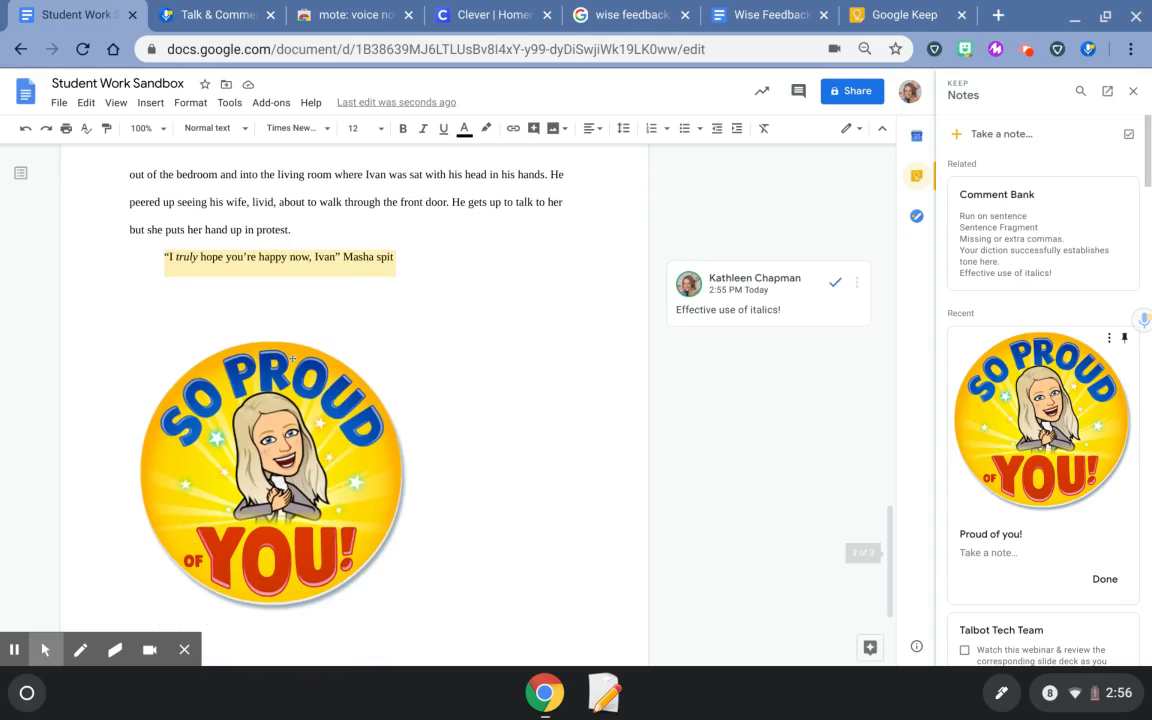
pyautogui.scroll(3, 342, 384)
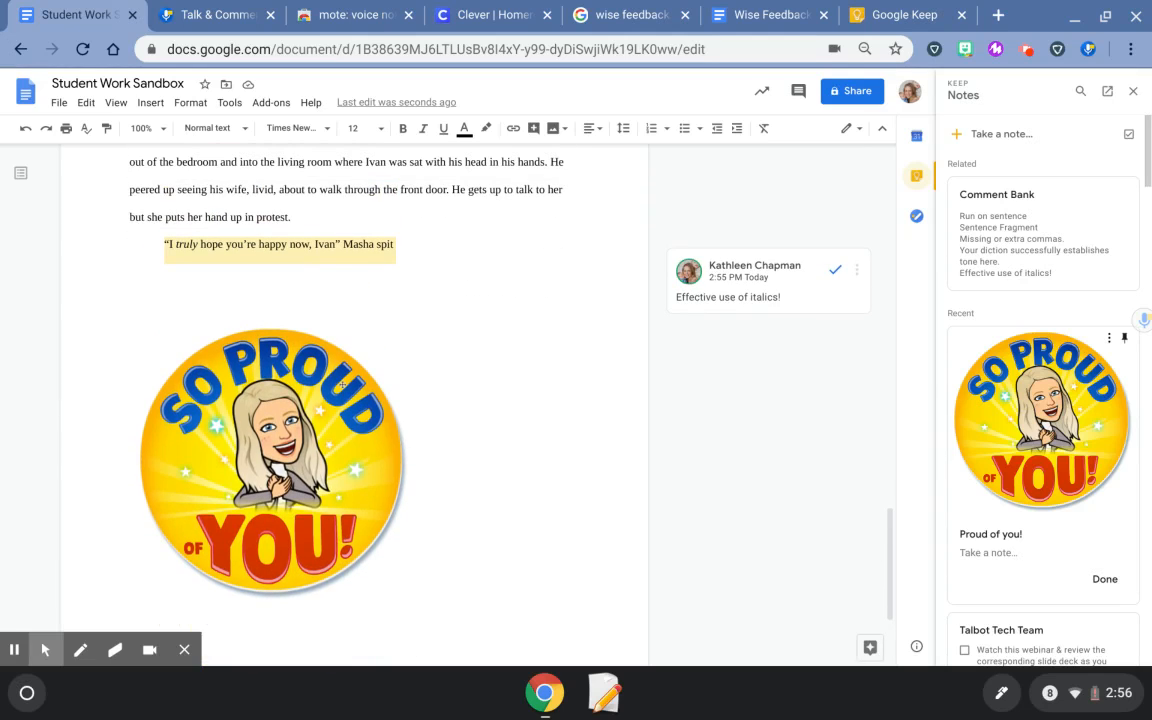
pyautogui.scroll(-2, 342, 385)
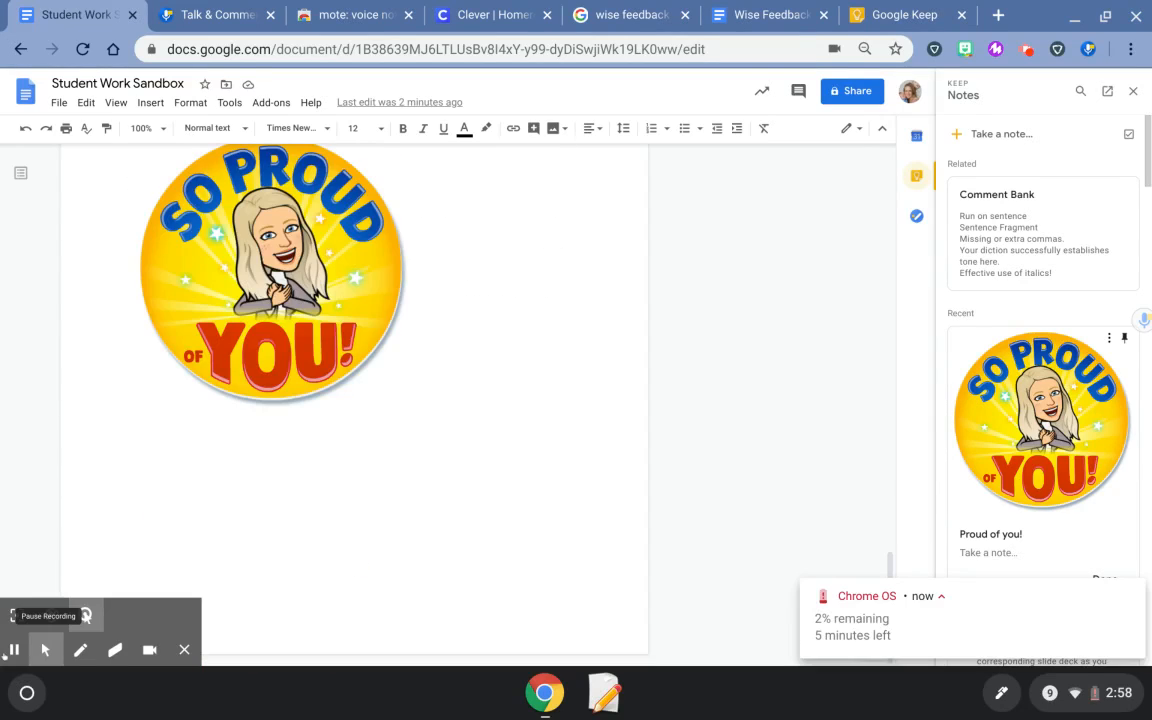